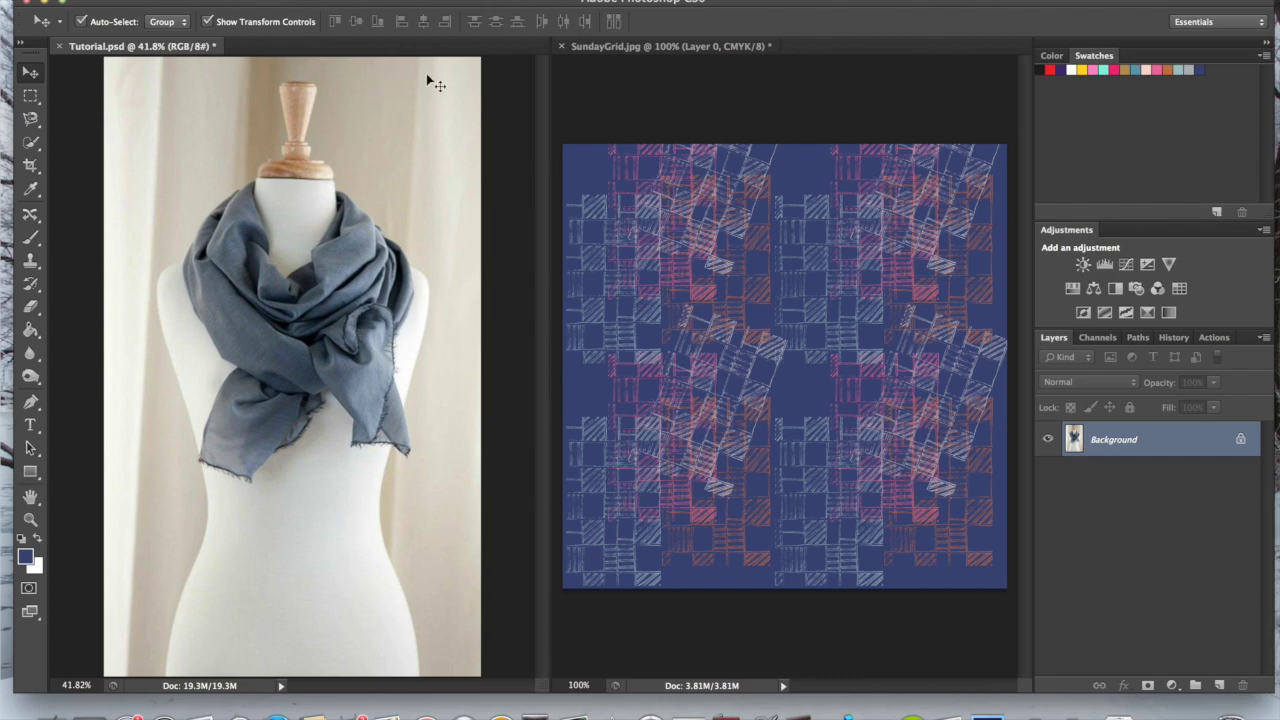
{"action": "left_click", "coordinate": [621, 50]}
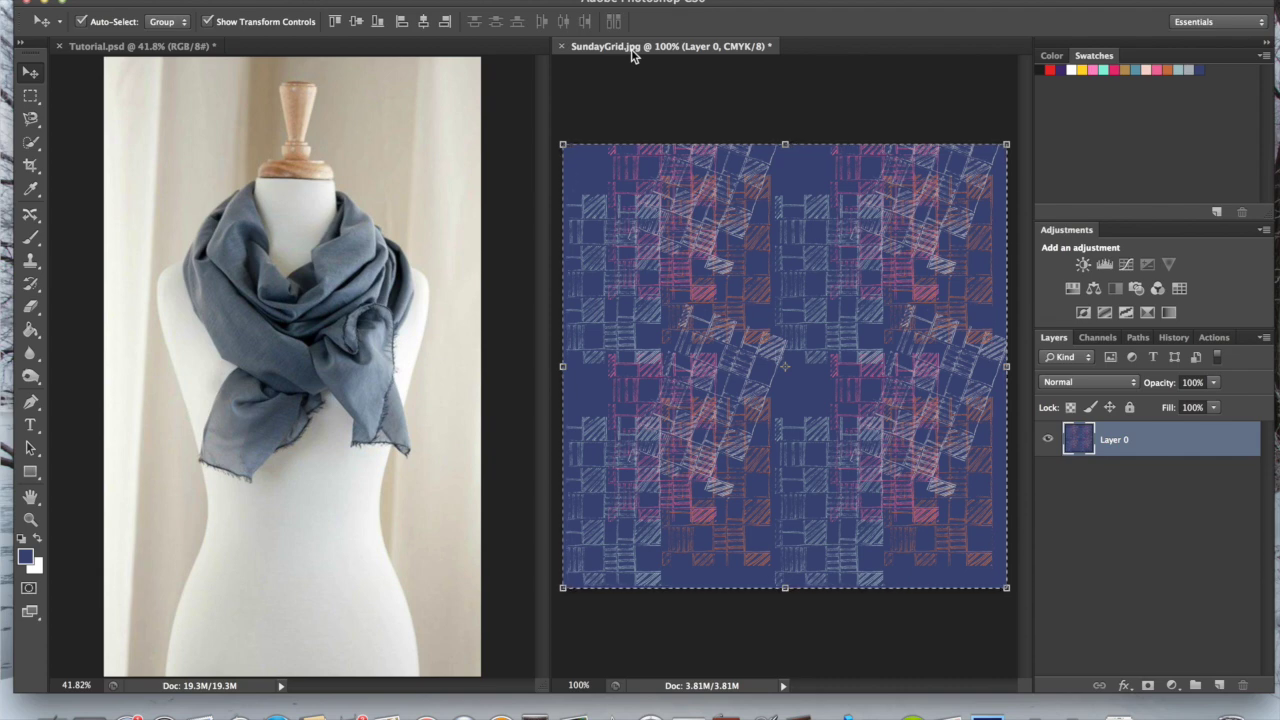
{"action": "left_click", "coordinate": [355, 0]}
{"action": "left_click", "coordinate": [385, 8]}
{"action": "left_click", "coordinate": [84, 50]}
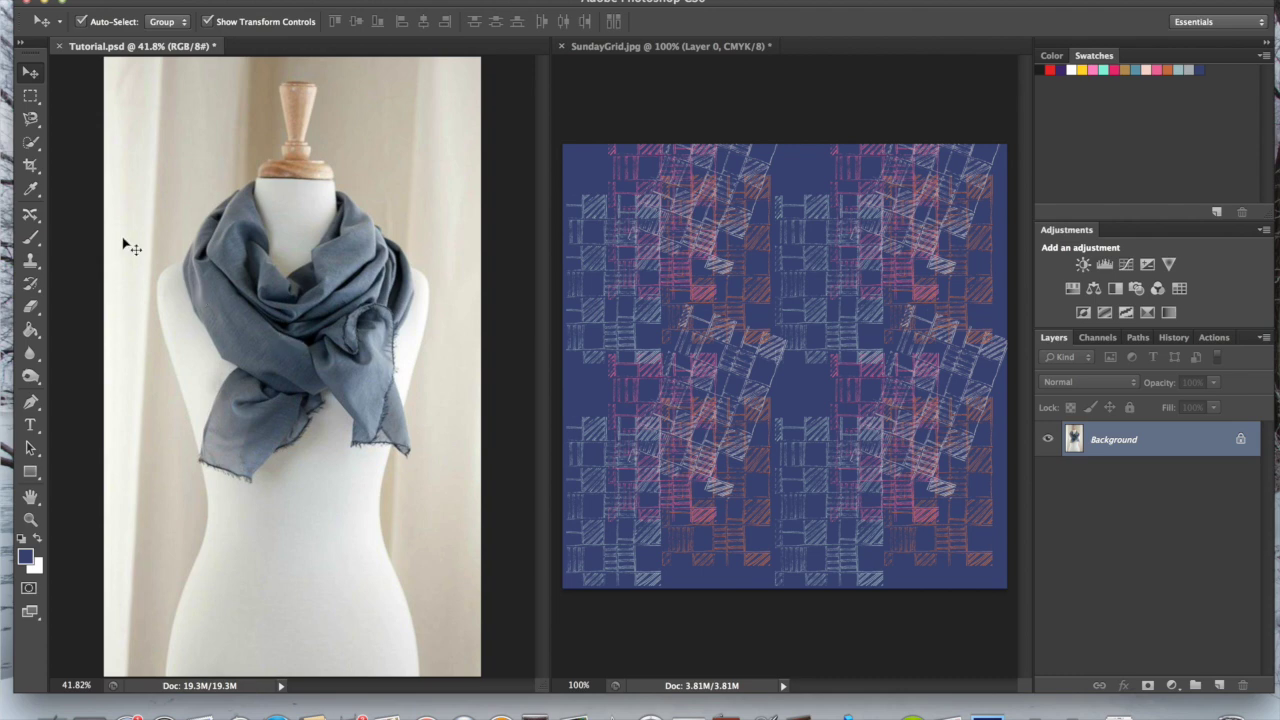
Select the scarf with the Quick Selection tool, subtract the mannequin's neck, and show the selection as a Quick Mask.
{"action": "left_click", "coordinate": [33, 148]}
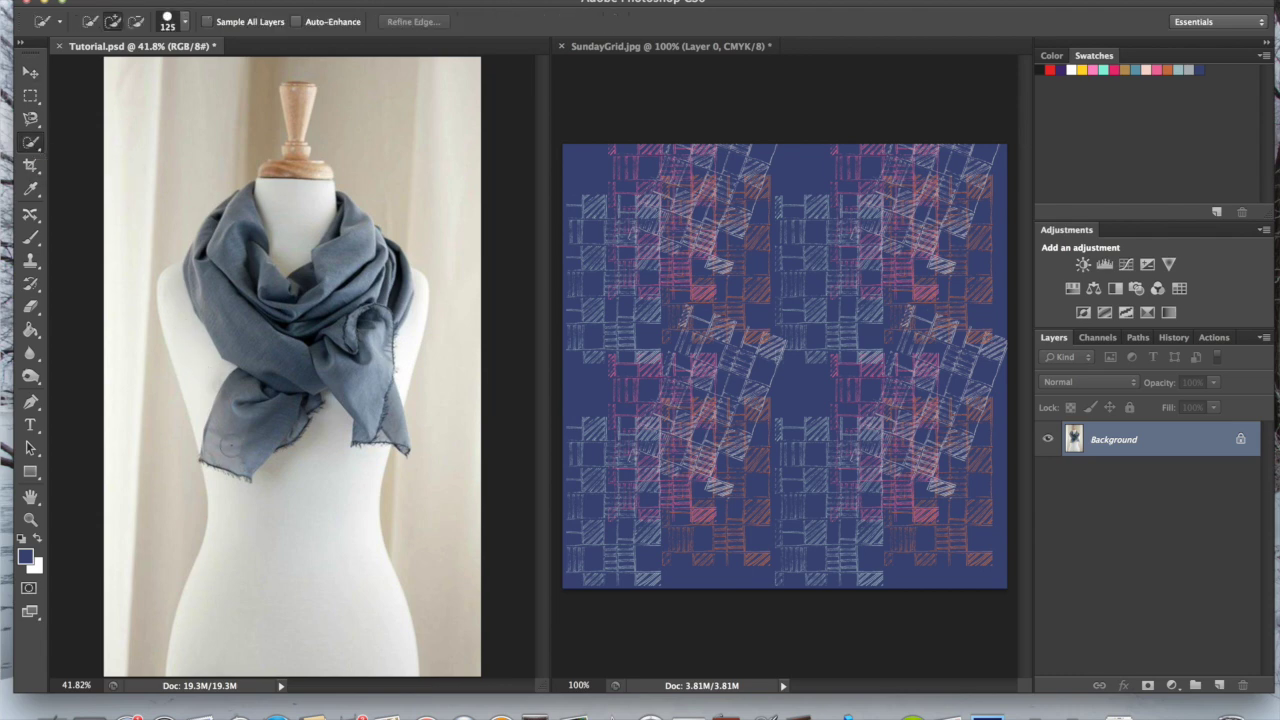
{"action": "mouse_move", "coordinate": [229, 446]}
{"action": "left_mouse_down"}
{"action": "mouse_move", "coordinate": [300, 394]}
{"action": "mouse_move", "coordinate": [250, 290]}
{"action": "mouse_move", "coordinate": [290, 205]}
{"action": "left_mouse_up"}
{"action": "mouse_move", "coordinate": [285, 300]}
{"action": "left_mouse_down"}
{"action": "mouse_move", "coordinate": [315, 295]}
{"action": "mouse_move", "coordinate": [352, 255]}
{"action": "mouse_move", "coordinate": [388, 290]}
{"action": "mouse_move", "coordinate": [372, 325]}
{"action": "left_mouse_up"}
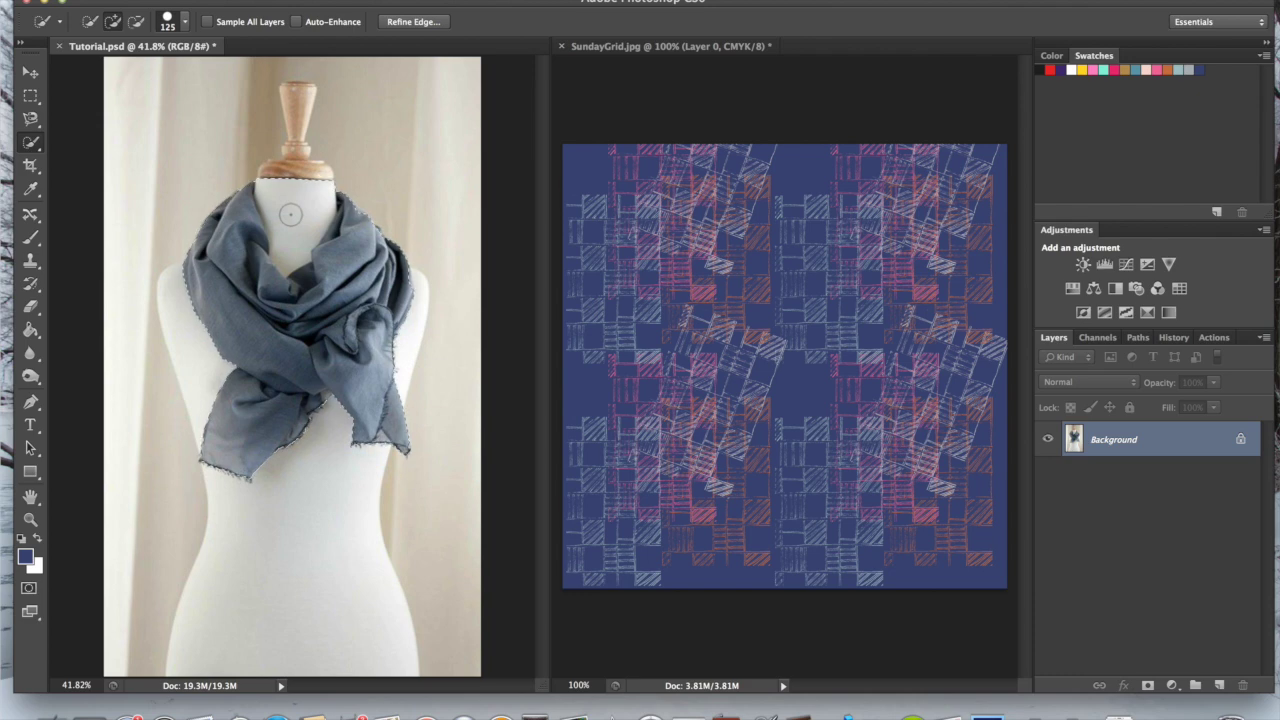
{"action": "key", "text": "alt"}
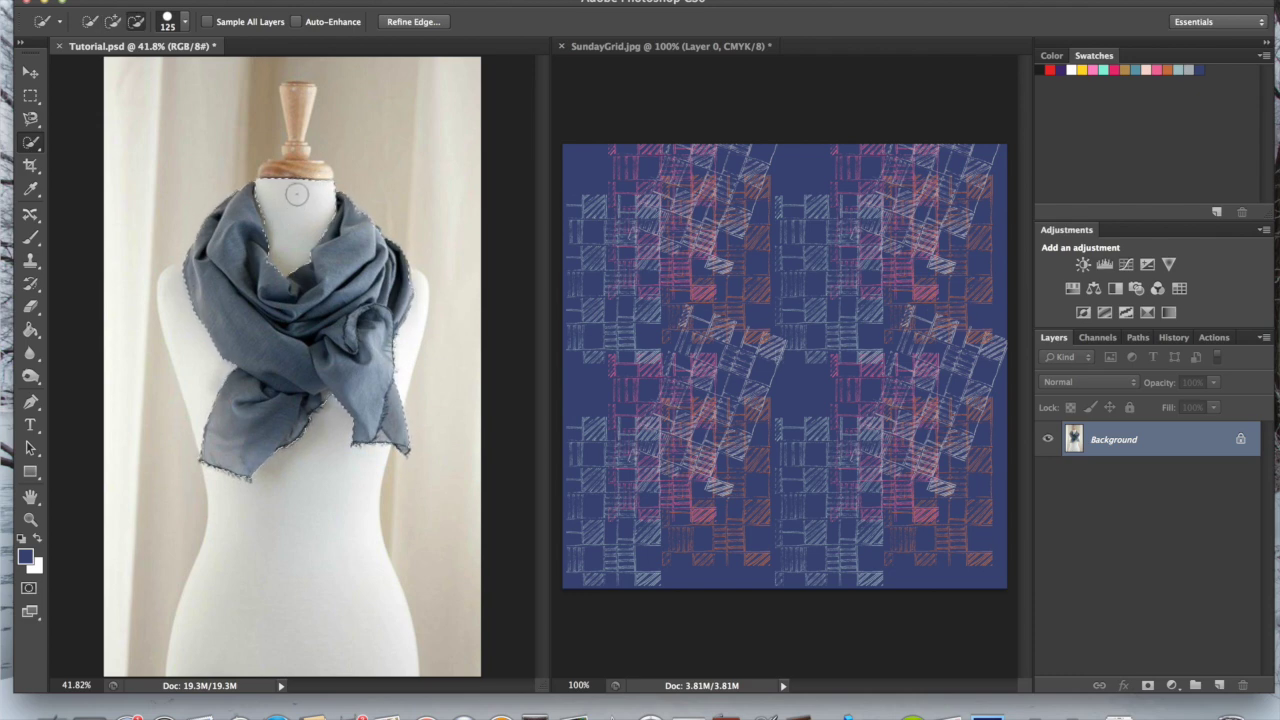
{"action": "key", "text": "alt"}
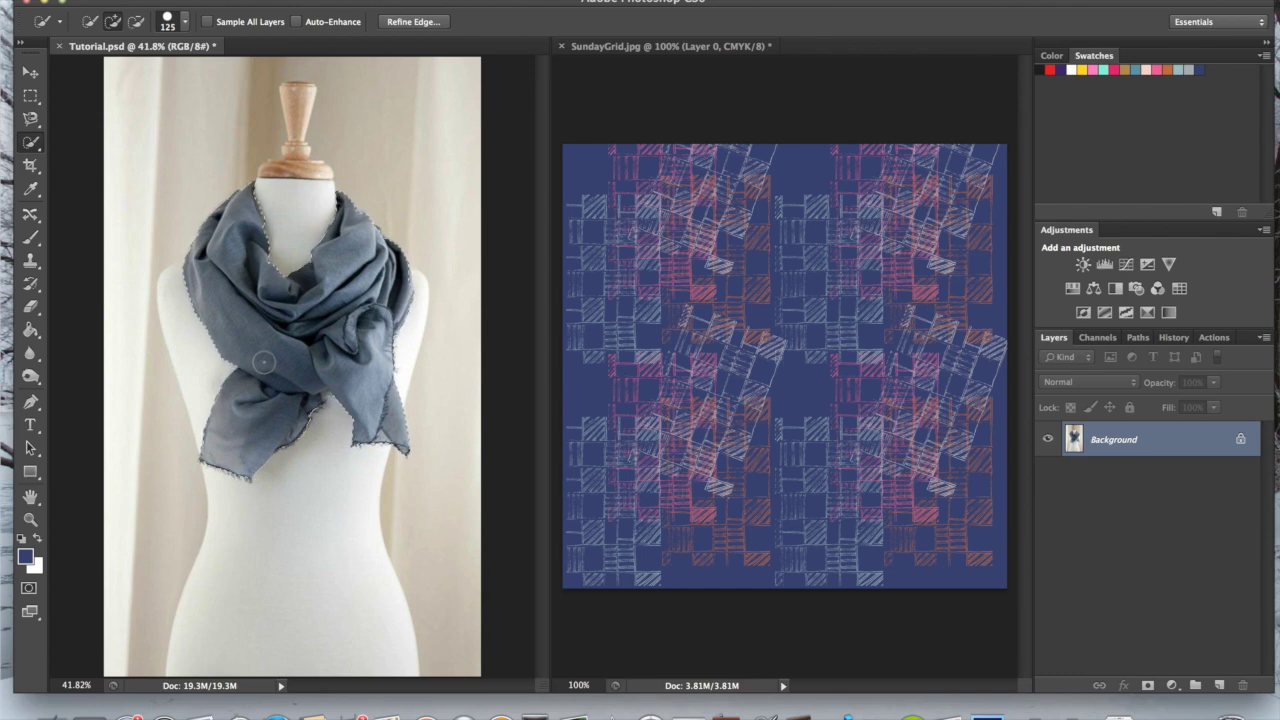
{"action": "left_click", "coordinate": [29, 590]}
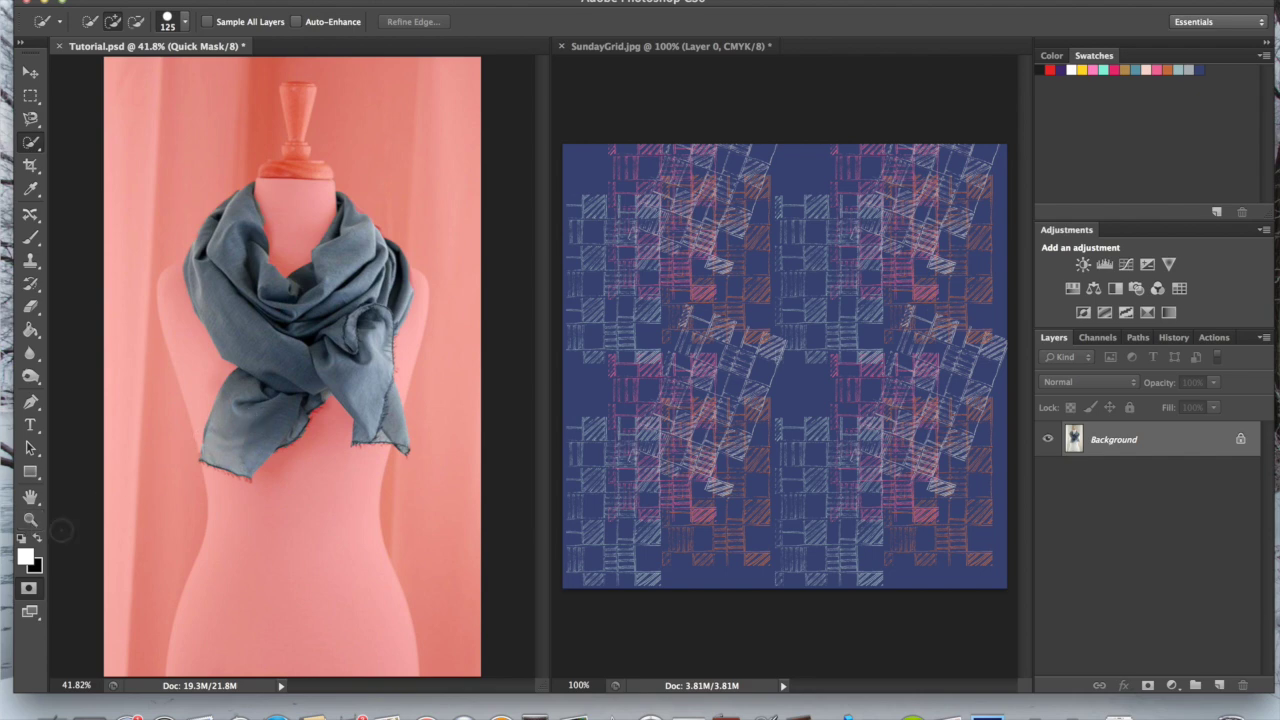
Mask out the gap beneath the knot between the scarf's tails using a size 20 Eraser with white foreground and black background.
{"action": "left_click", "coordinate": [30, 520]}
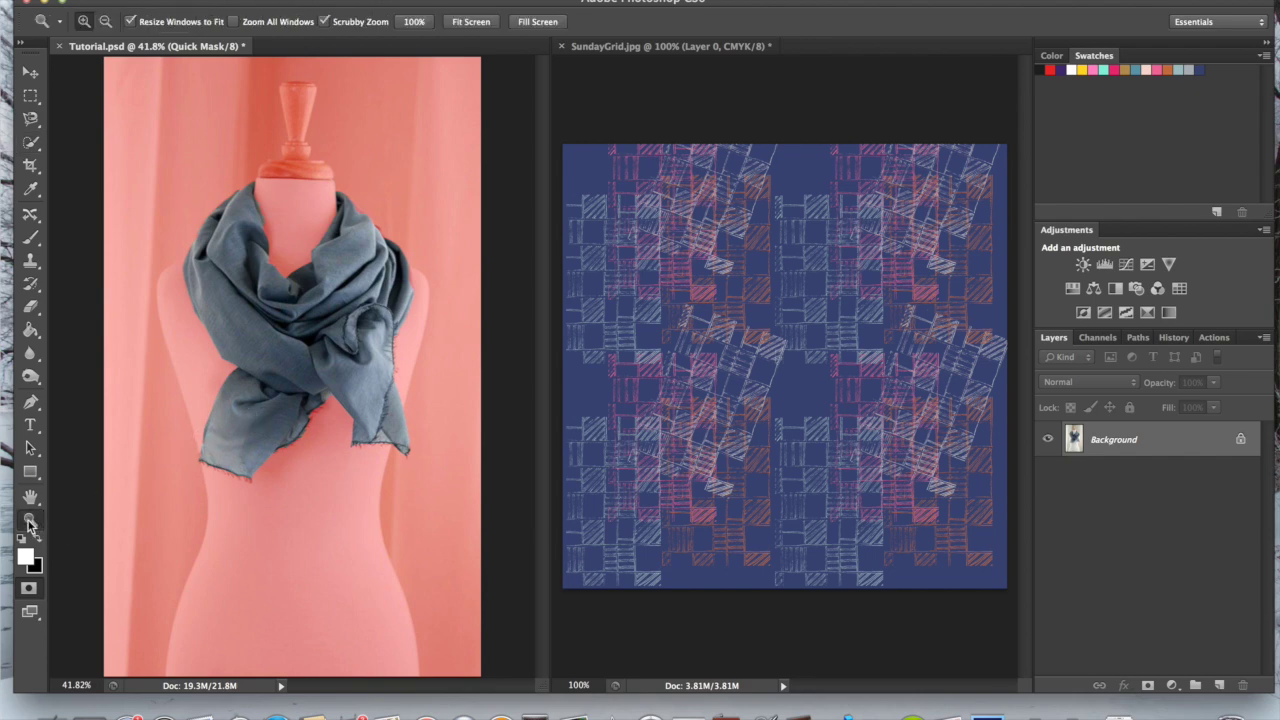
{"action": "left_click", "coordinate": [302, 394]}
{"action": "left_click", "coordinate": [302, 394]}
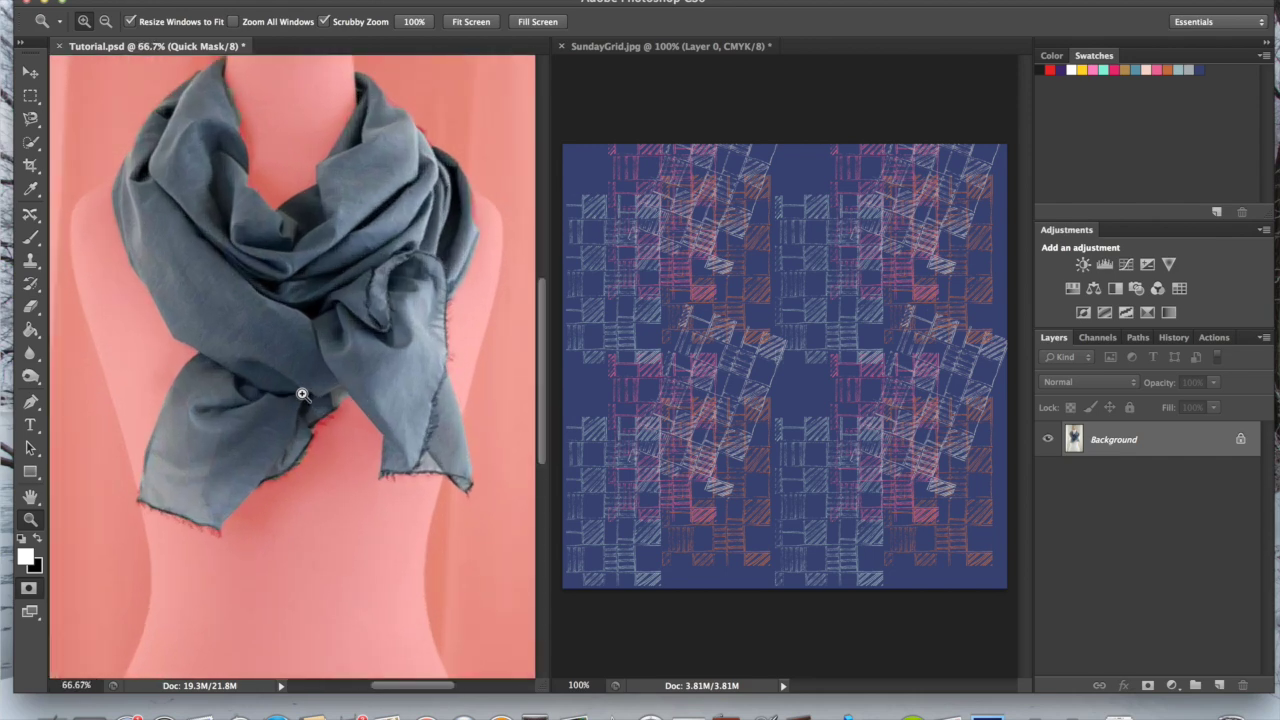
{"action": "left_click", "coordinate": [302, 394]}
{"action": "left_click", "coordinate": [302, 394]}
{"action": "scroll", "coordinate": [302, 394], "scroll_direction": "down", "scroll_amount": 3}
{"action": "scroll", "coordinate": [302, 394], "scroll_direction": "right", "scroll_amount": 2}
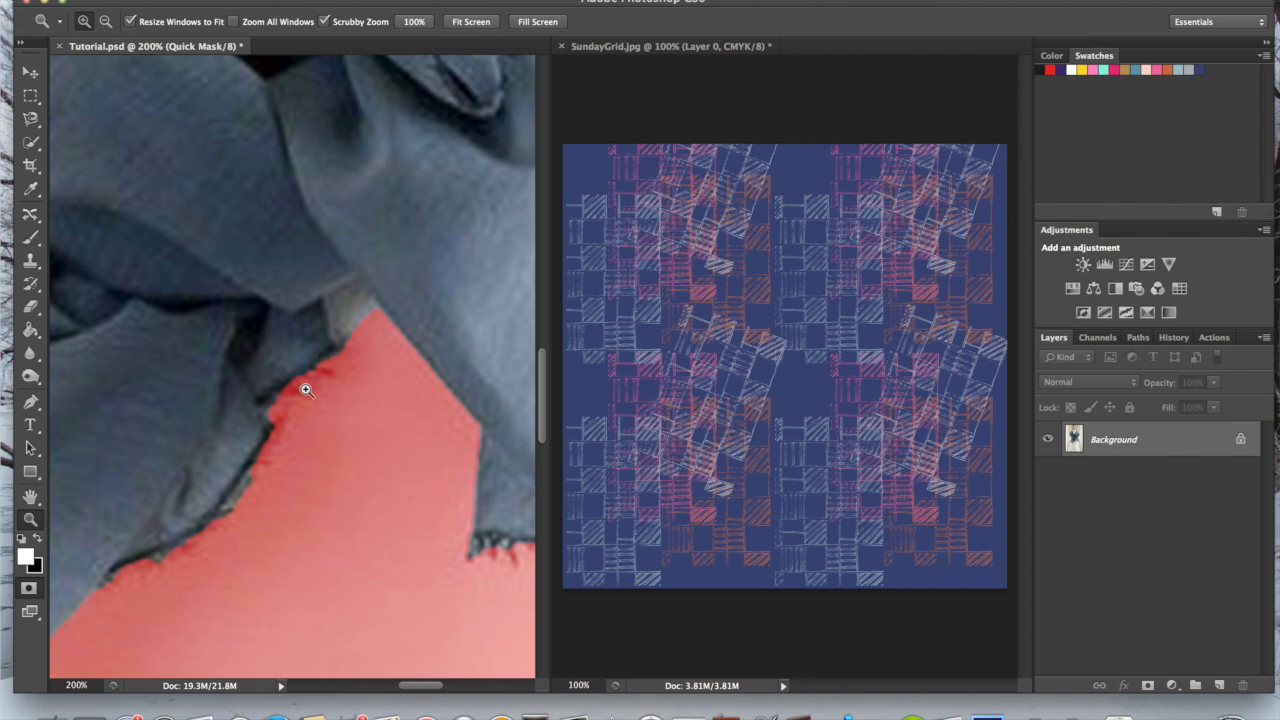
{"action": "left_click", "coordinate": [31, 308]}
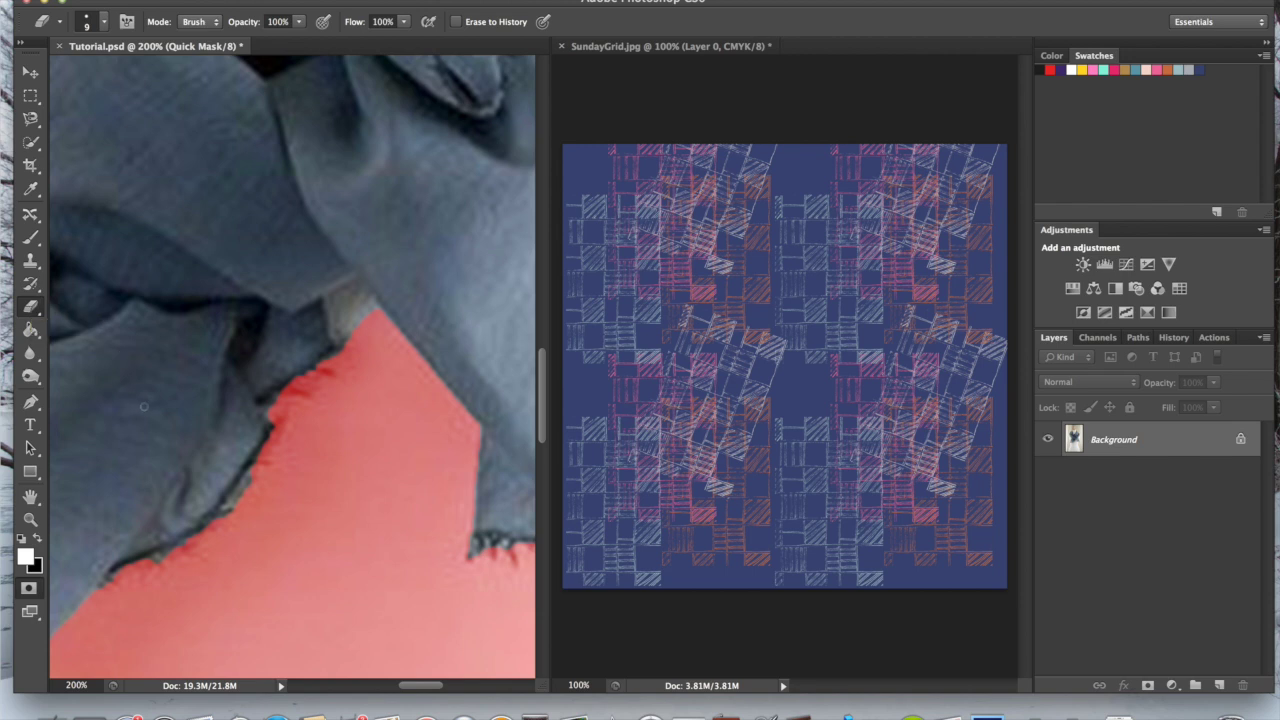
{"action": "key", "text": "bracketright"}
{"action": "key", "text": "bracketright"}
{"action": "key", "text": "bracketright"}
{"action": "key", "text": "bracketright"}
{"action": "key", "text": "bracketleft"}
{"action": "key", "text": "x"}
{"action": "key", "text": "x"}
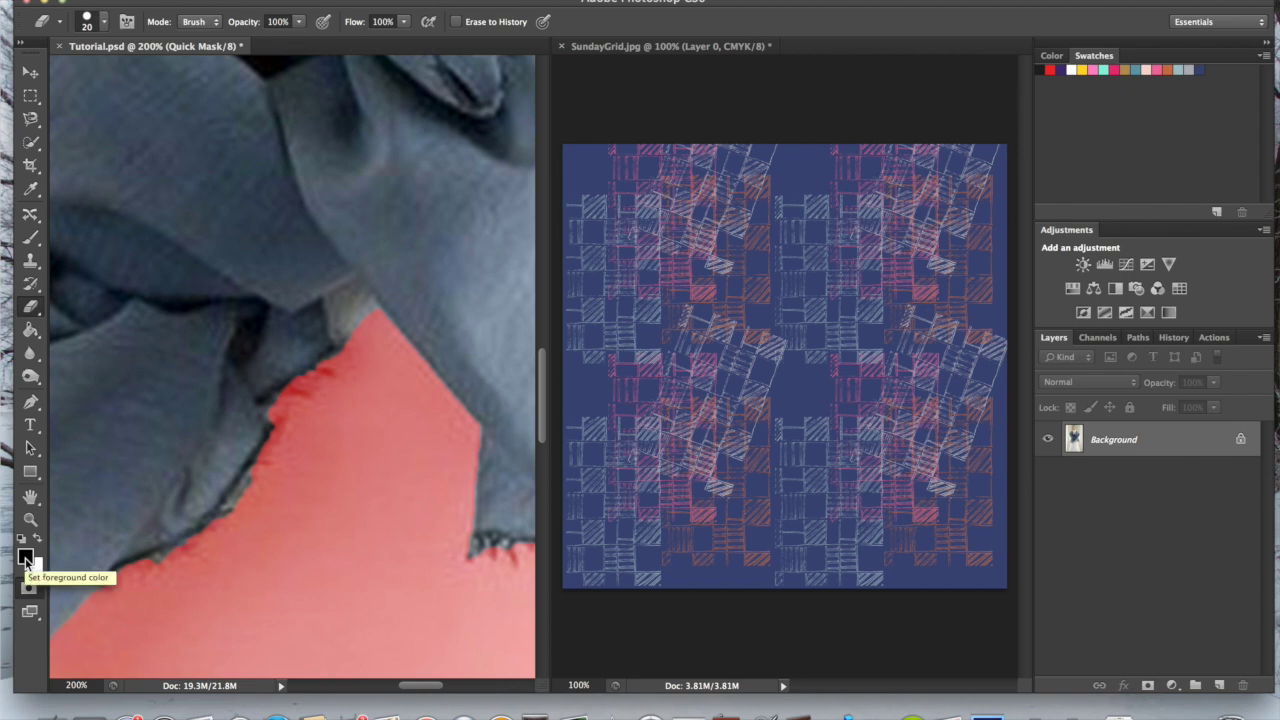
{"action": "left_click", "coordinate": [38, 539]}
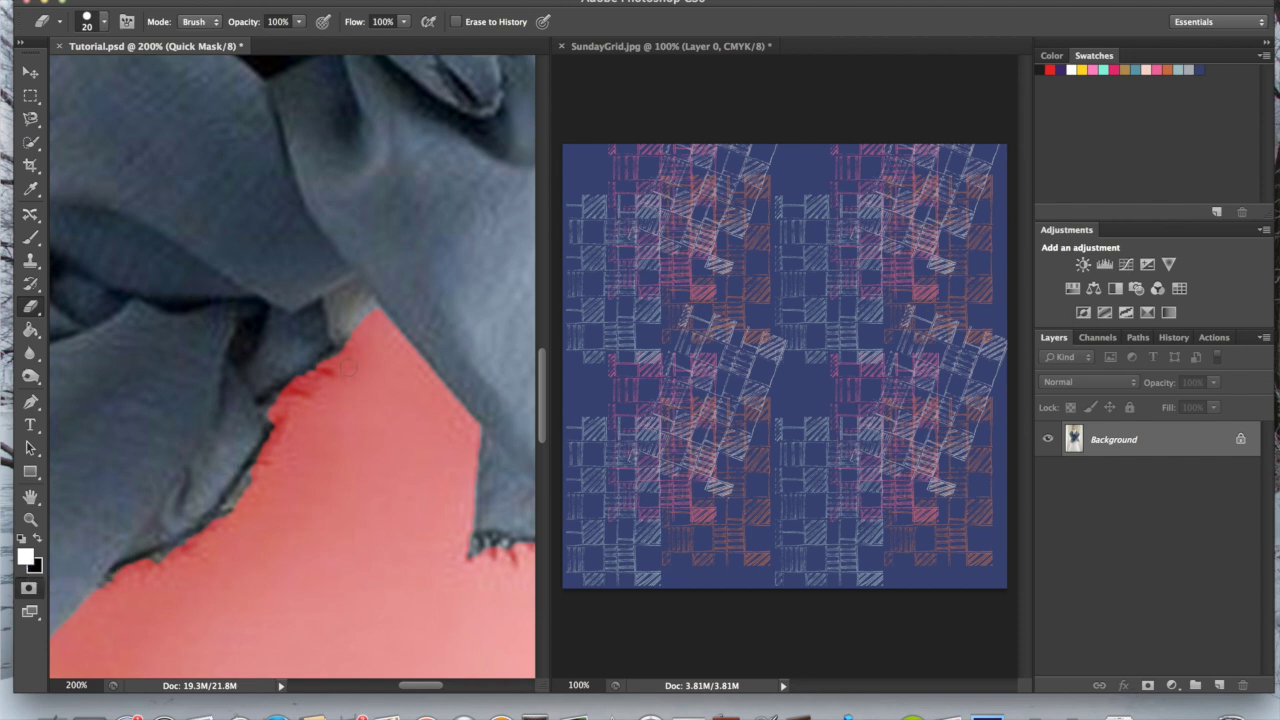
{"action": "mouse_move", "coordinate": [343, 350]}
{"action": "left_mouse_down"}
{"action": "mouse_move", "coordinate": [333, 301]}
{"action": "mouse_move", "coordinate": [357, 289]}
{"action": "mouse_move", "coordinate": [374, 322]}
{"action": "mouse_move", "coordinate": [354, 304]}
{"action": "mouse_move", "coordinate": [367, 346]}
{"action": "mouse_move", "coordinate": [346, 313]}
{"action": "mouse_move", "coordinate": [358, 358]}
{"action": "left_mouse_up"}
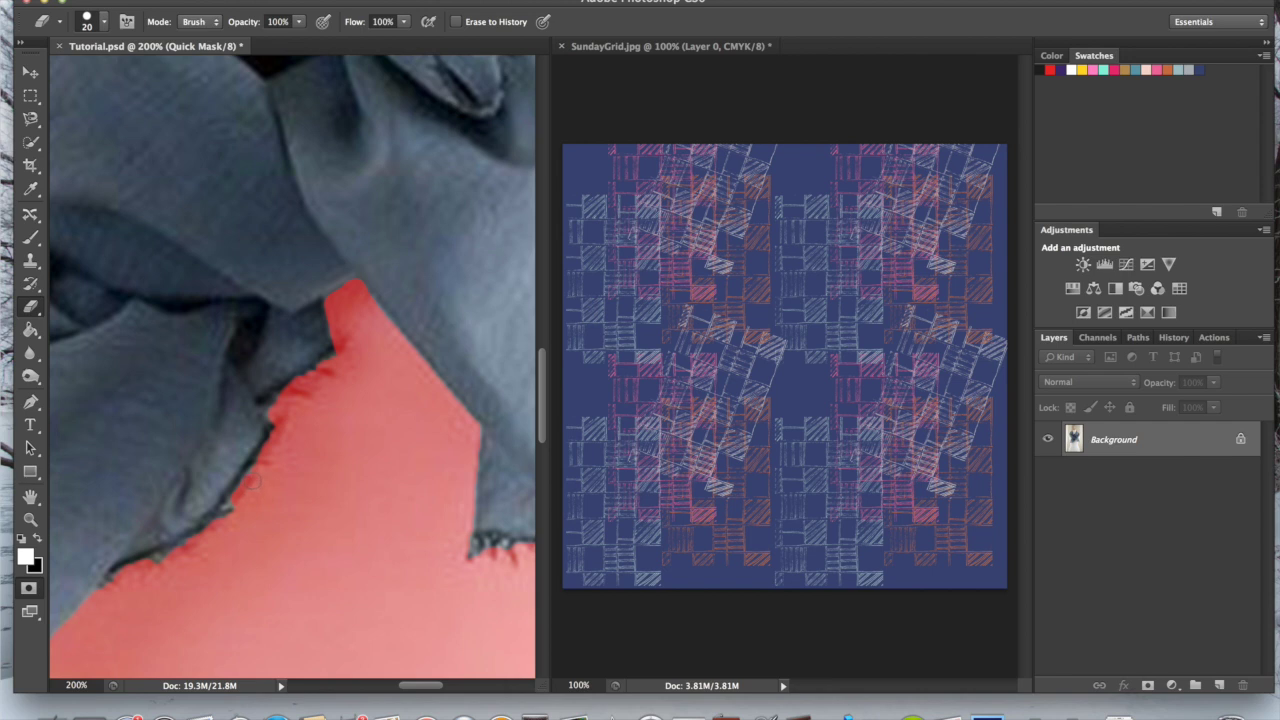
Swap the foreground to black and erase the mask along the scarf's outer right fold to include it in the selection.
{"action": "scroll", "coordinate": [329, 487], "scroll_direction": "right", "scroll_amount": 3}
{"action": "scroll", "coordinate": [329, 487], "scroll_direction": "right", "scroll_amount": 5}
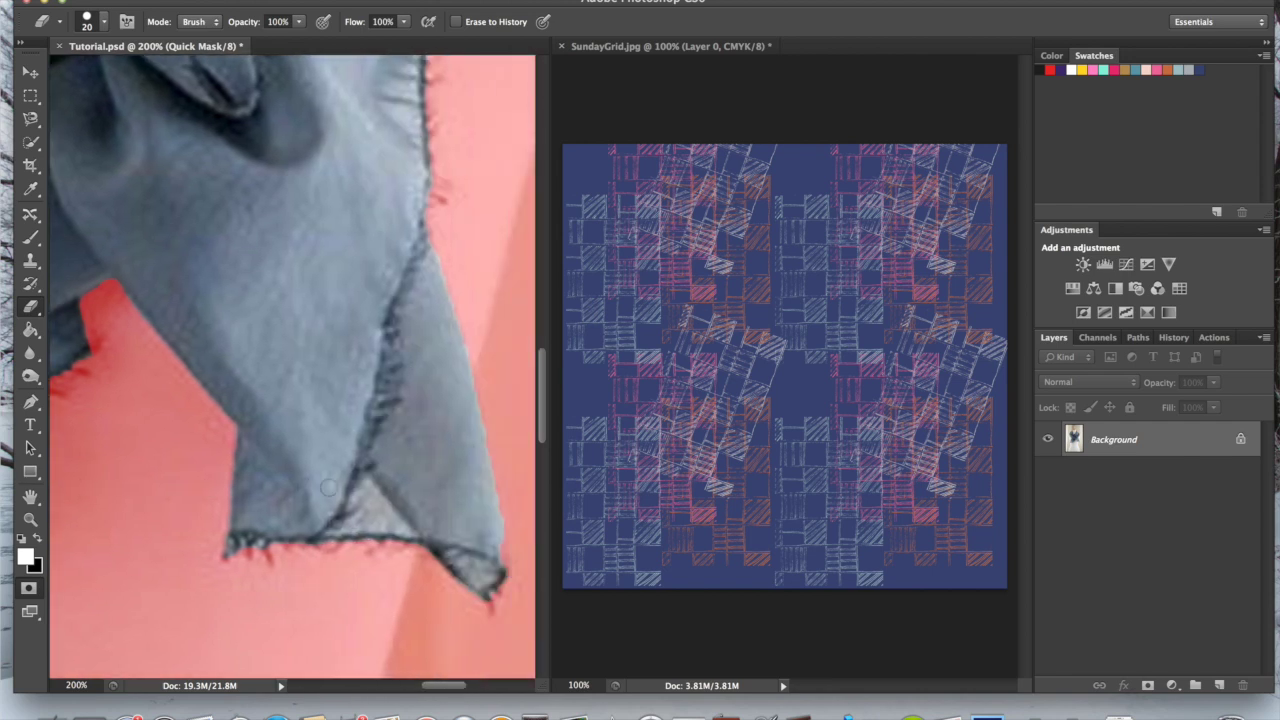
{"action": "scroll", "coordinate": [329, 487], "scroll_direction": "up", "scroll_amount": 10}
{"action": "scroll", "coordinate": [329, 487], "scroll_direction": "up", "scroll_amount": 6}
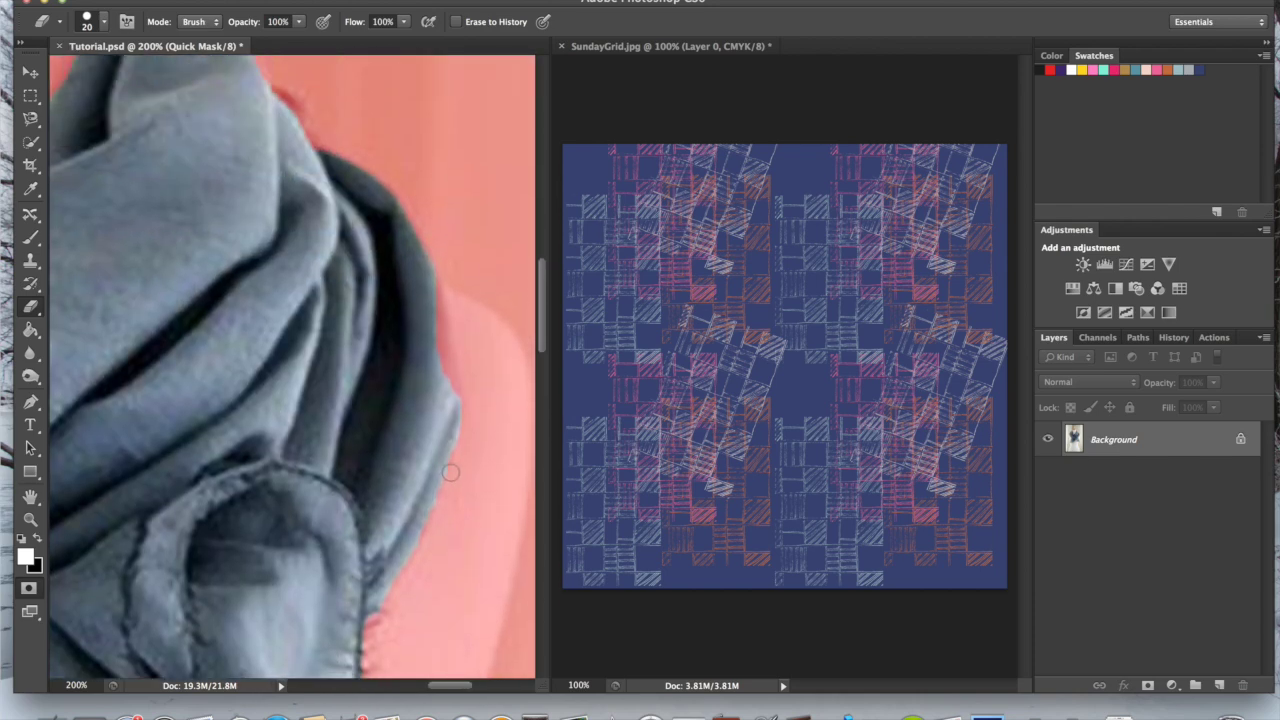
{"action": "left_click", "coordinate": [38, 540]}
{"action": "left_click_drag", "start_coordinate": [449, 384], "coordinate": [440, 320]}
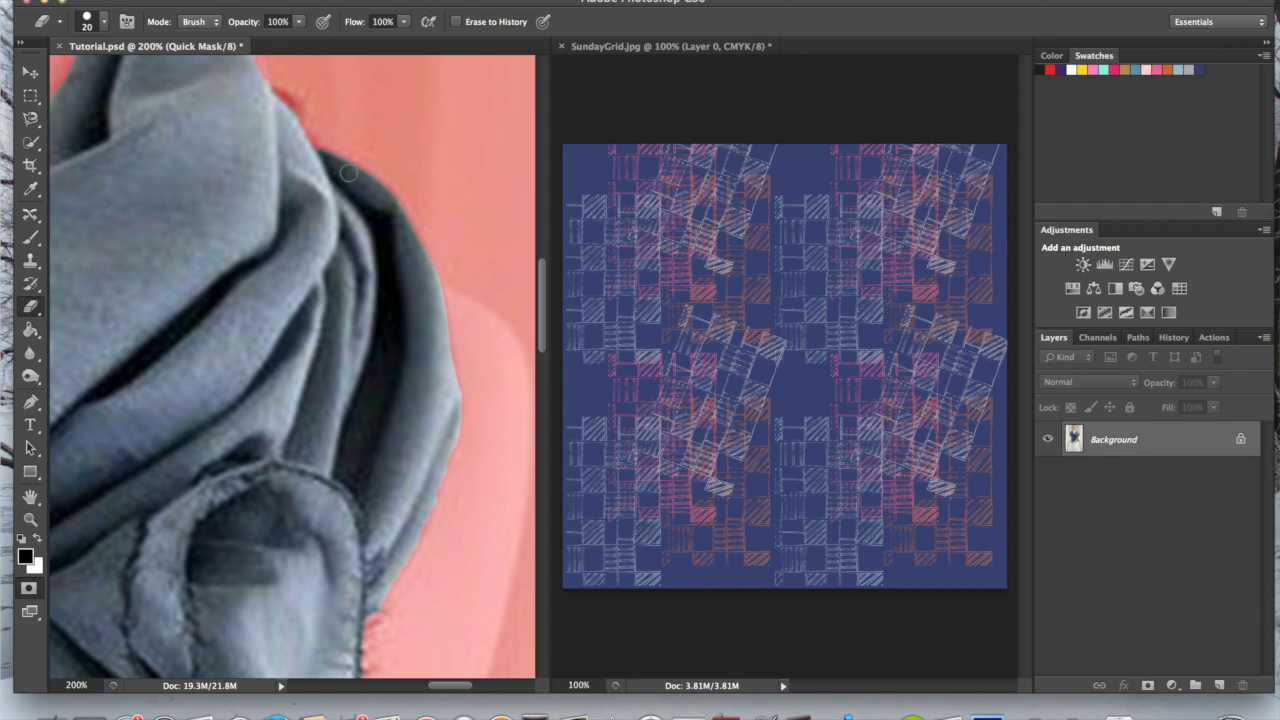
{"action": "mouse_move", "coordinate": [354, 172]}
{"action": "left_mouse_down"}
{"action": "mouse_move", "coordinate": [418, 242]}
{"action": "mouse_move", "coordinate": [430, 312]}
{"action": "left_mouse_up"}
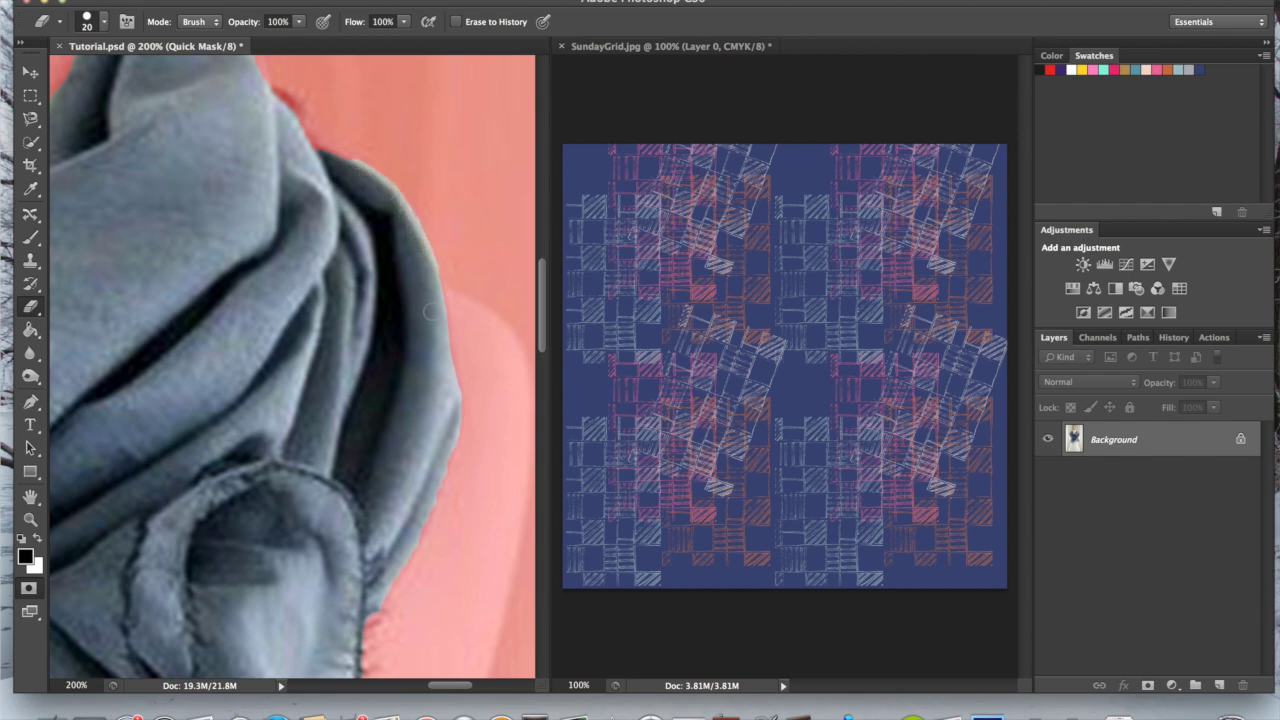
Erase the mask along the scarf's upper right edge, from the shoulder folds up to the neck.
{"action": "scroll", "coordinate": [262, 154], "scroll_direction": "up", "scroll_amount": 2}
{"action": "scroll", "coordinate": [262, 154], "scroll_direction": "left", "scroll_amount": 2}
{"action": "mouse_move", "coordinate": [311, 133]}
{"action": "left_mouse_down"}
{"action": "mouse_move", "coordinate": [336, 140]}
{"action": "mouse_move", "coordinate": [360, 192]}
{"action": "mouse_move", "coordinate": [372, 188]}
{"action": "left_mouse_up"}
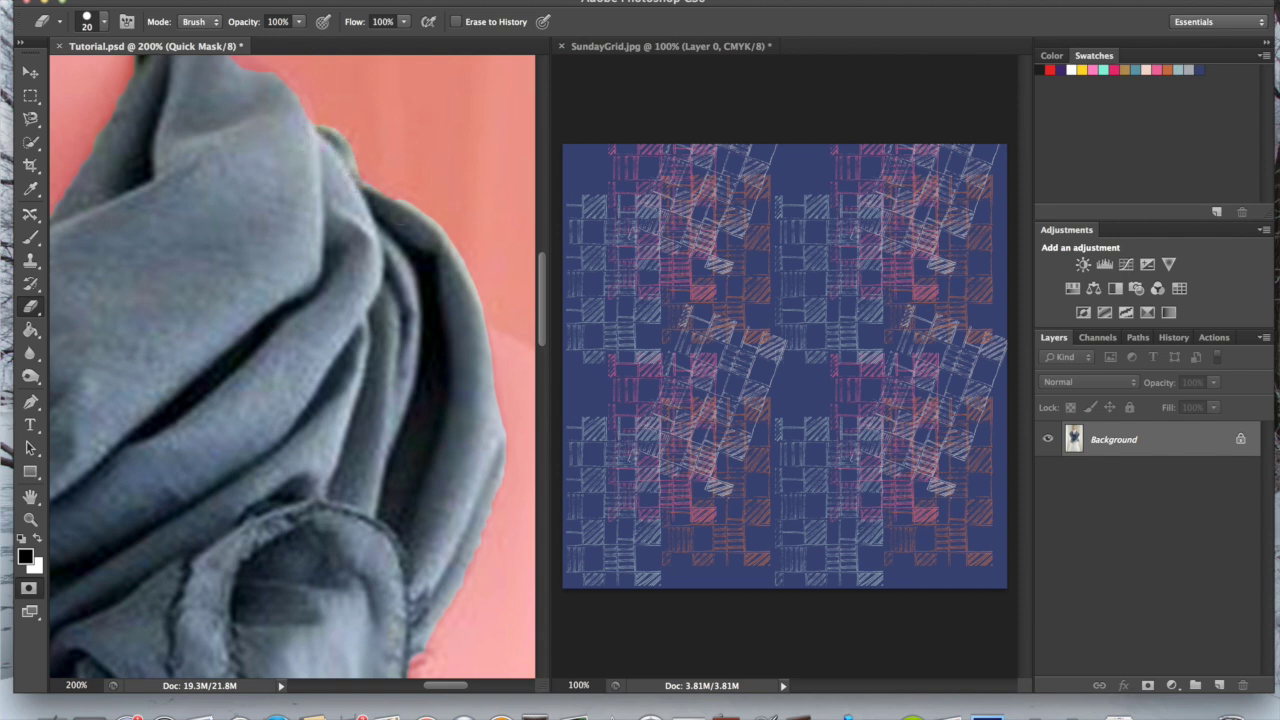
{"action": "scroll", "coordinate": [227, 155], "scroll_direction": "up", "scroll_amount": 3}
{"action": "scroll", "coordinate": [227, 155], "scroll_direction": "left", "scroll_amount": 1}
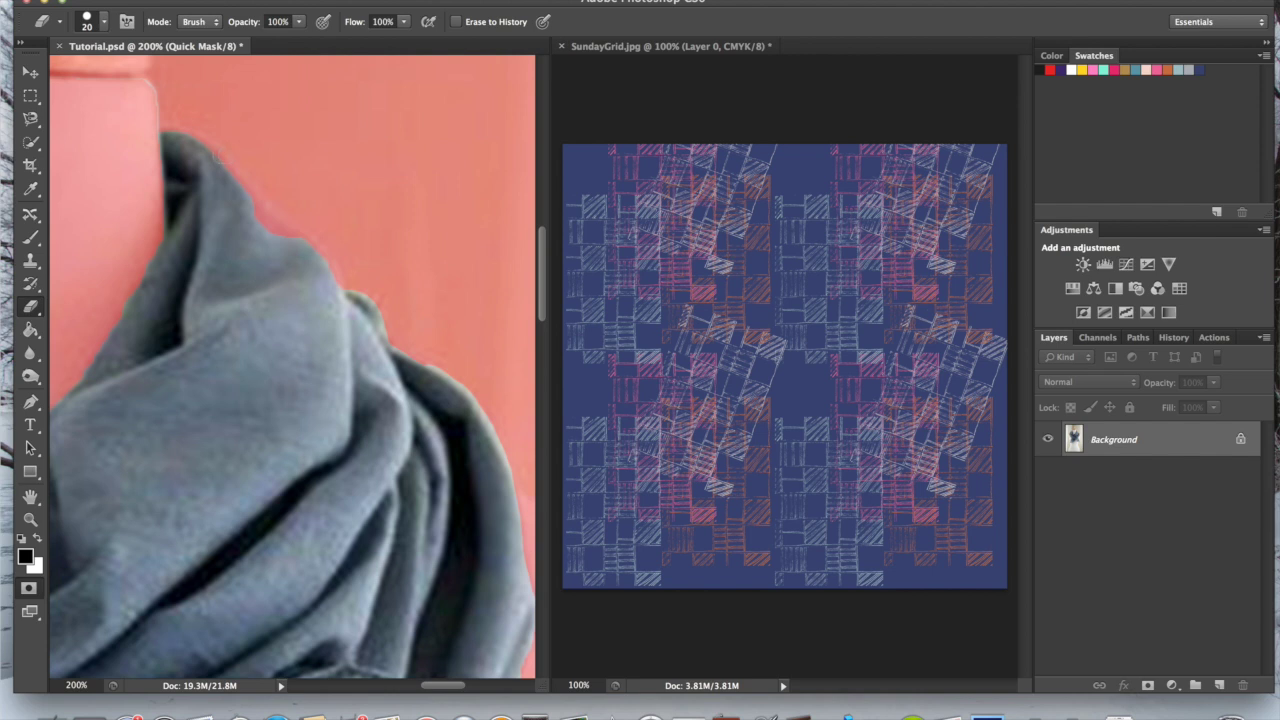
{"action": "mouse_move", "coordinate": [196, 141]}
{"action": "left_mouse_down"}
{"action": "mouse_move", "coordinate": [268, 227]}
{"action": "mouse_move", "coordinate": [321, 263]}
{"action": "mouse_move", "coordinate": [343, 322]}
{"action": "left_mouse_up"}
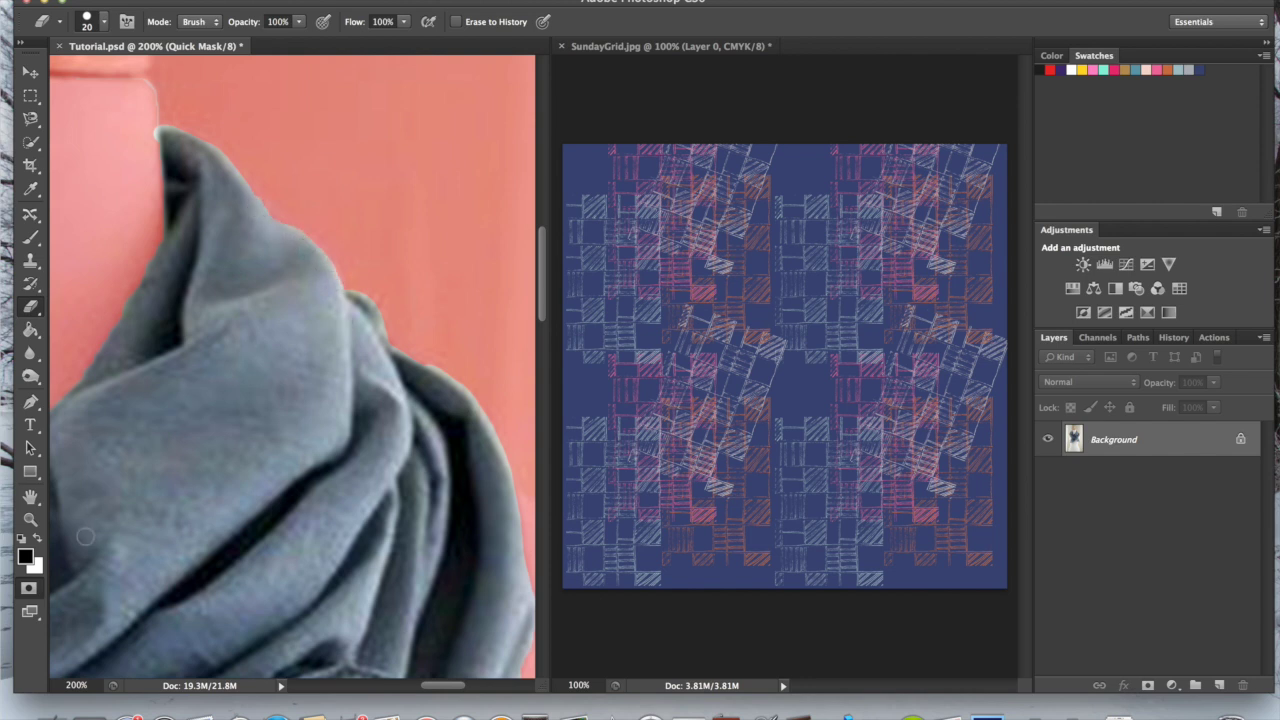
Swap the foreground to white and mask out the excess along the scarf's inner left edge beside the neck.
{"action": "left_click", "coordinate": [39, 540]}
{"action": "scroll", "coordinate": [204, 386], "scroll_direction": "left", "scroll_amount": 5}
{"action": "scroll", "coordinate": [204, 386], "scroll_direction": "up", "scroll_amount": 1}
{"action": "scroll", "coordinate": [217, 313], "scroll_direction": "left", "scroll_amount": 4}
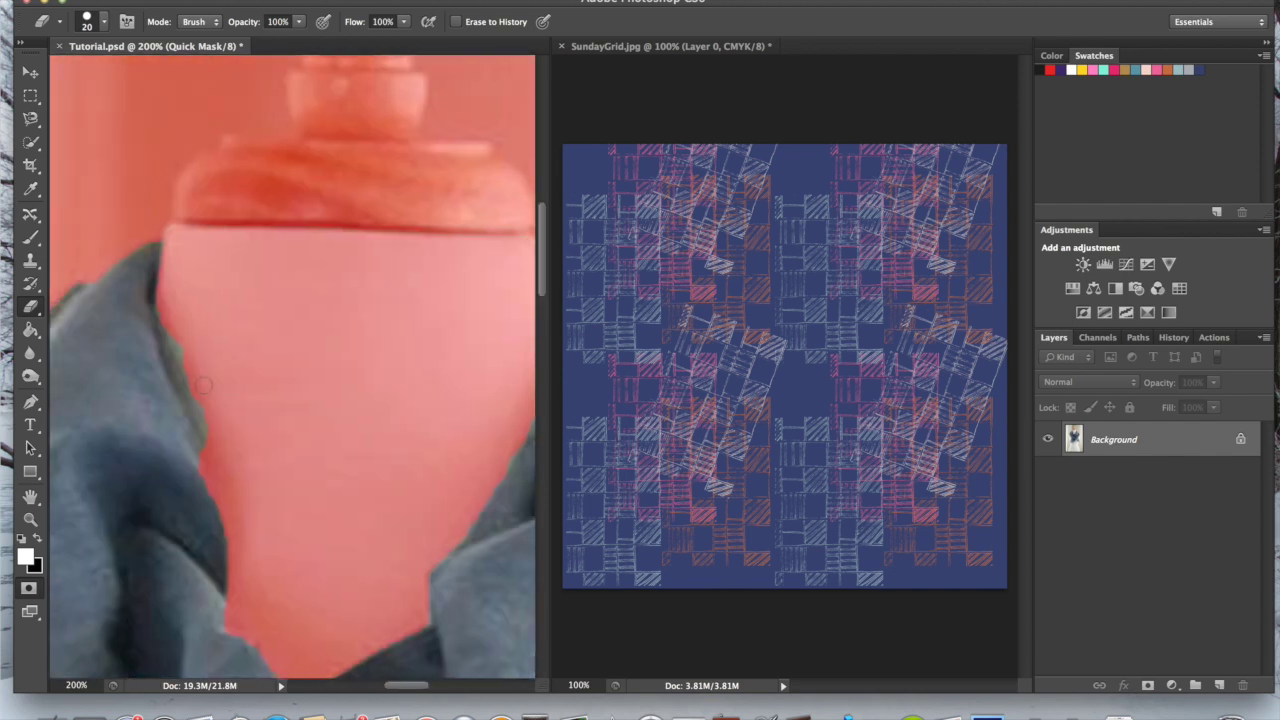
{"action": "scroll", "coordinate": [217, 313], "scroll_direction": "down", "scroll_amount": 5}
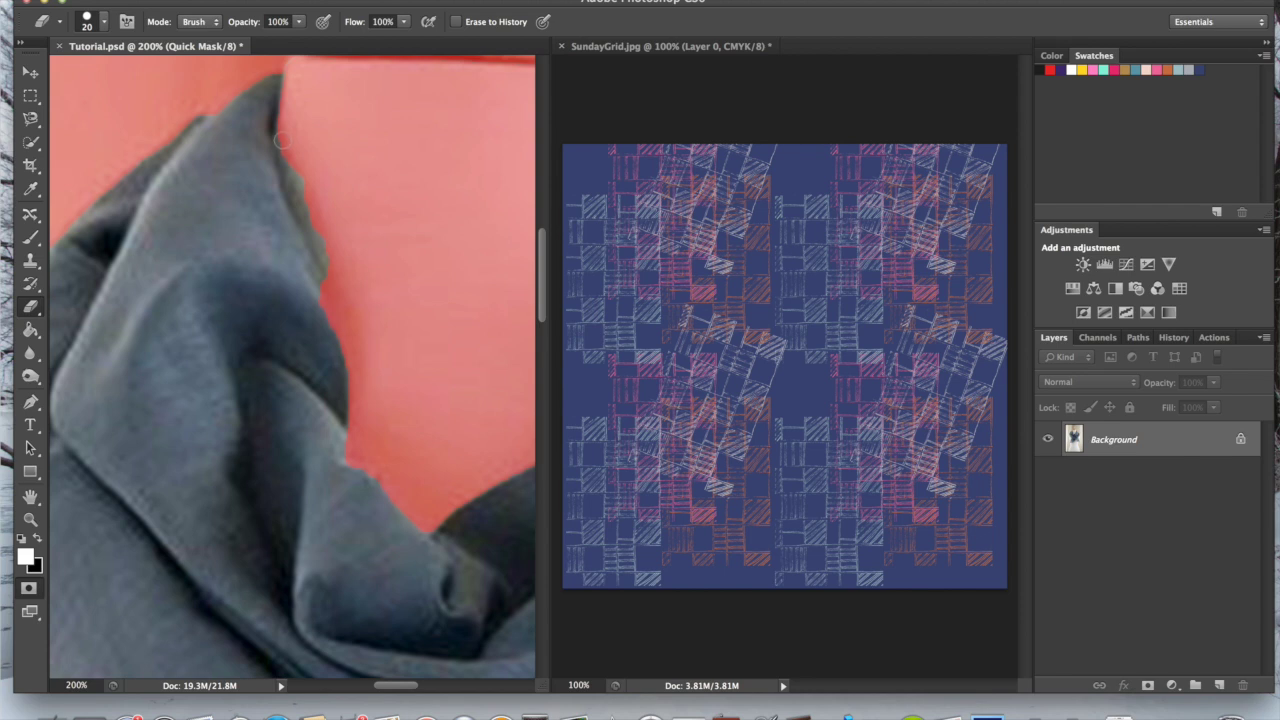
{"action": "left_click_drag", "start_coordinate": [282, 160], "coordinate": [330, 276]}
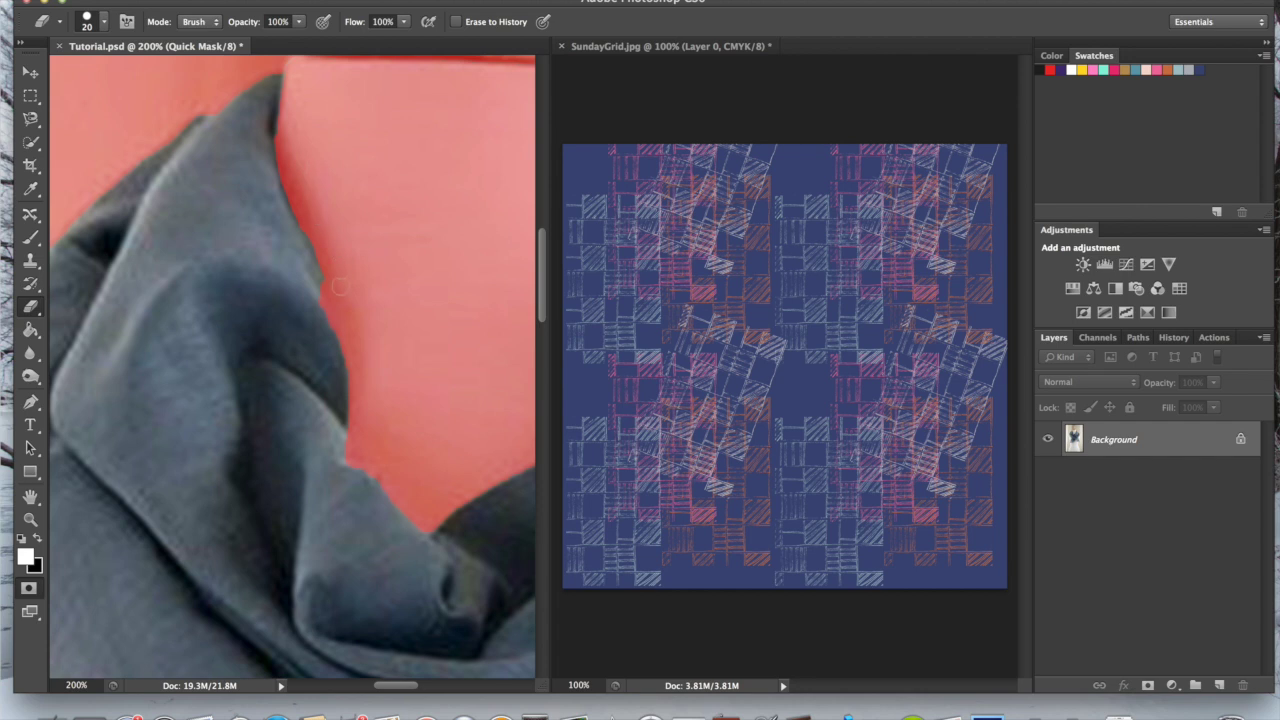
Erase the mask over the frayed bottom edge of the left scarf tail using a size 15 Eraser with black foreground.
{"action": "scroll", "coordinate": [355, 300], "scroll_direction": "up", "scroll_amount": 5}
{"action": "scroll", "coordinate": [355, 300], "scroll_direction": "left", "scroll_amount": 5}
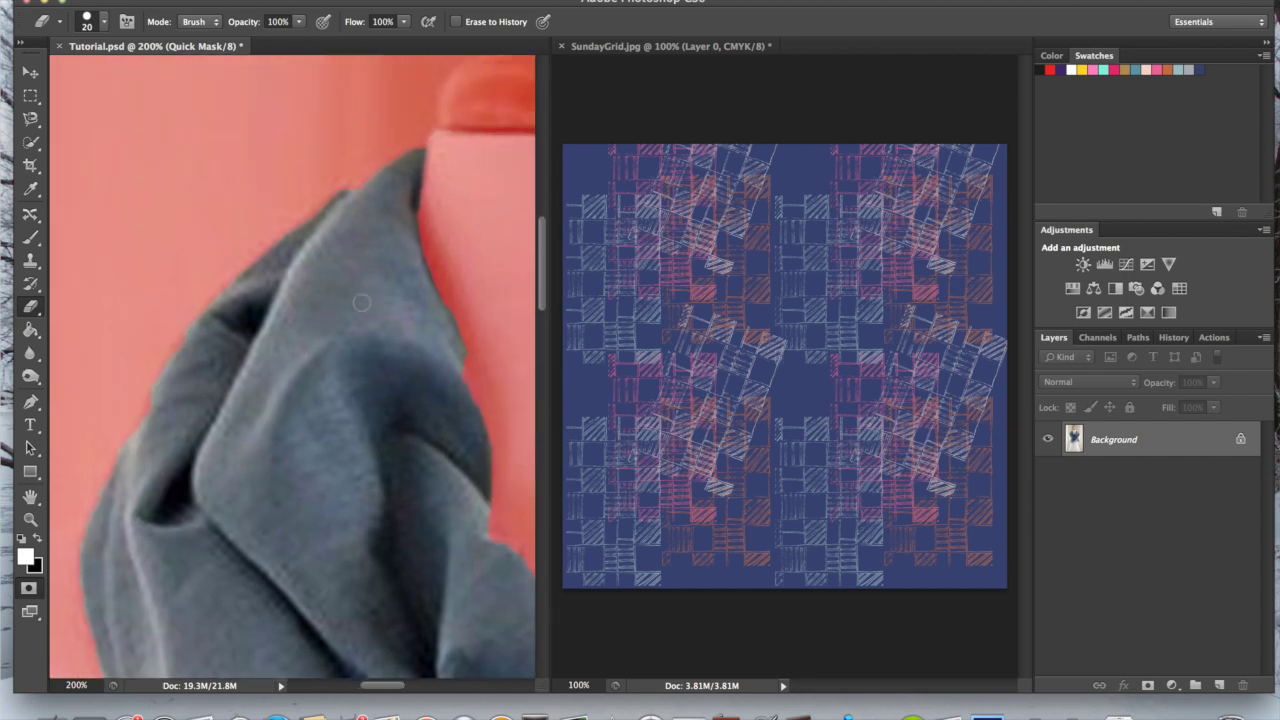
{"action": "scroll", "coordinate": [361, 302], "scroll_direction": "down", "scroll_amount": 5}
{"action": "scroll", "coordinate": [150, 295], "scroll_direction": "down", "scroll_amount": 5}
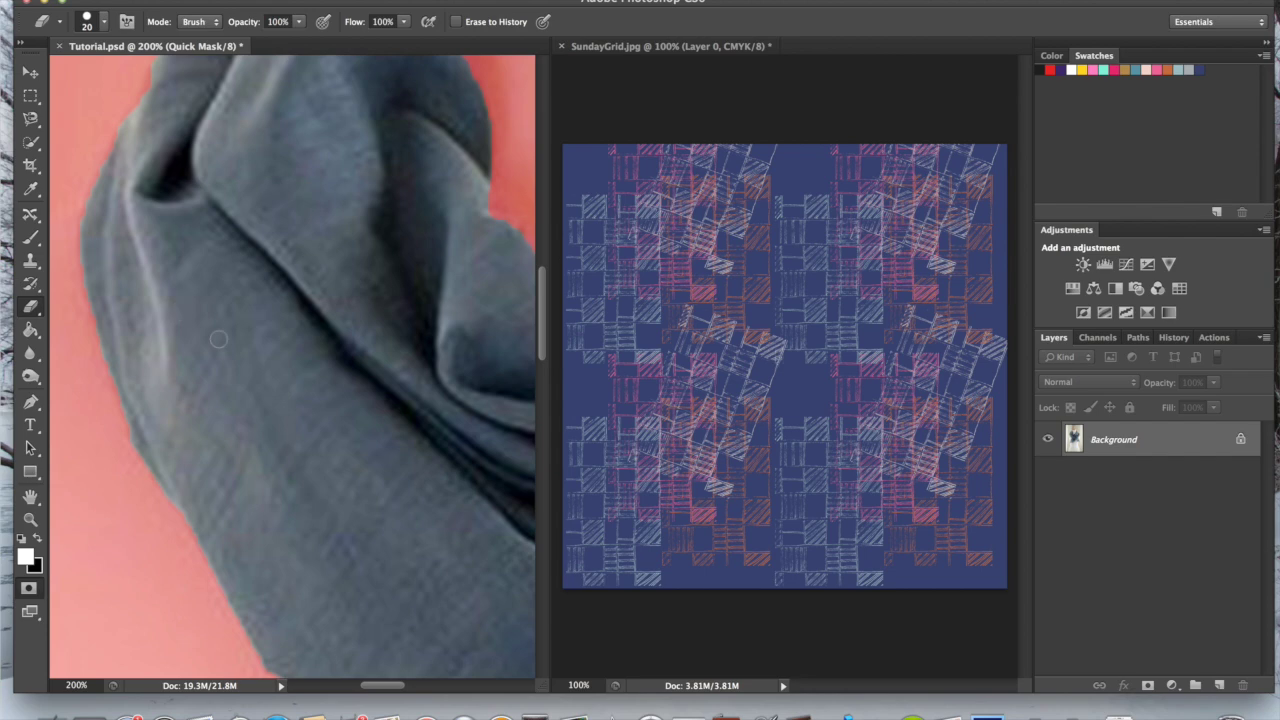
{"action": "scroll", "coordinate": [218, 339], "scroll_direction": "down", "scroll_amount": 5}
{"action": "scroll", "coordinate": [248, 406], "scroll_direction": "down", "scroll_amount": 3}
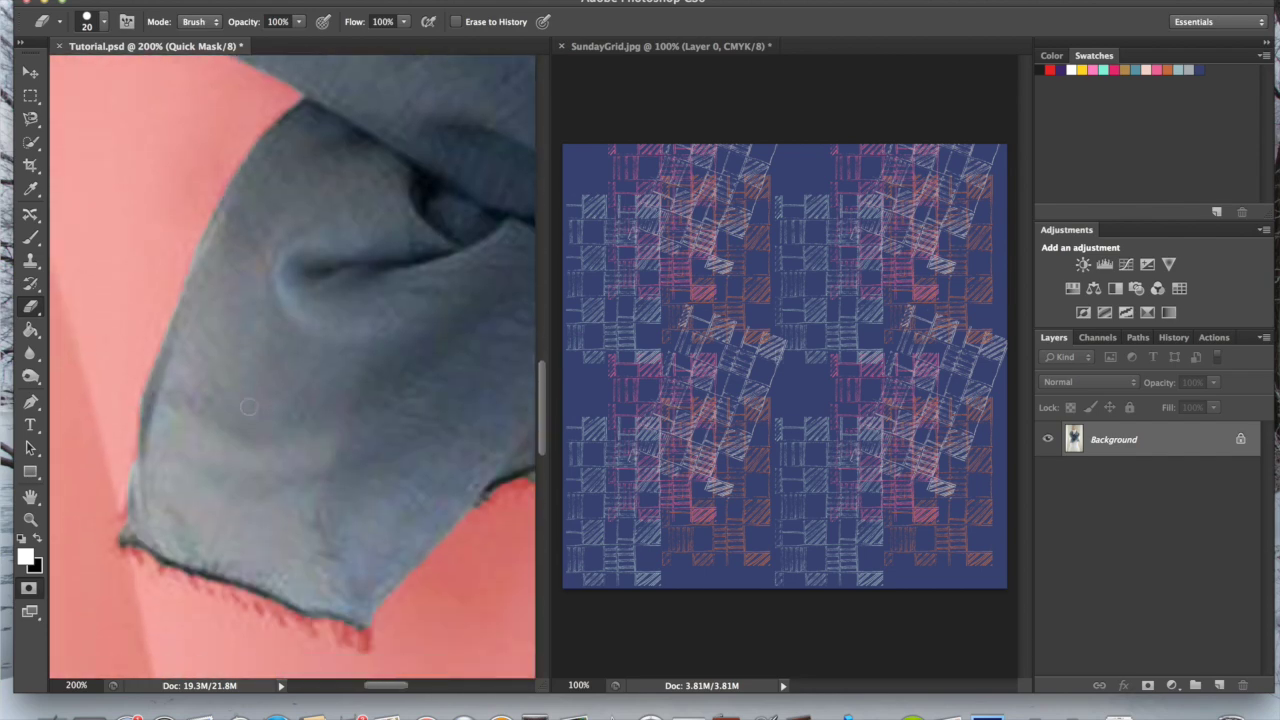
{"action": "scroll", "coordinate": [248, 406], "scroll_direction": "down", "scroll_amount": 3}
{"action": "scroll", "coordinate": [248, 360], "scroll_direction": "right", "scroll_amount": 2}
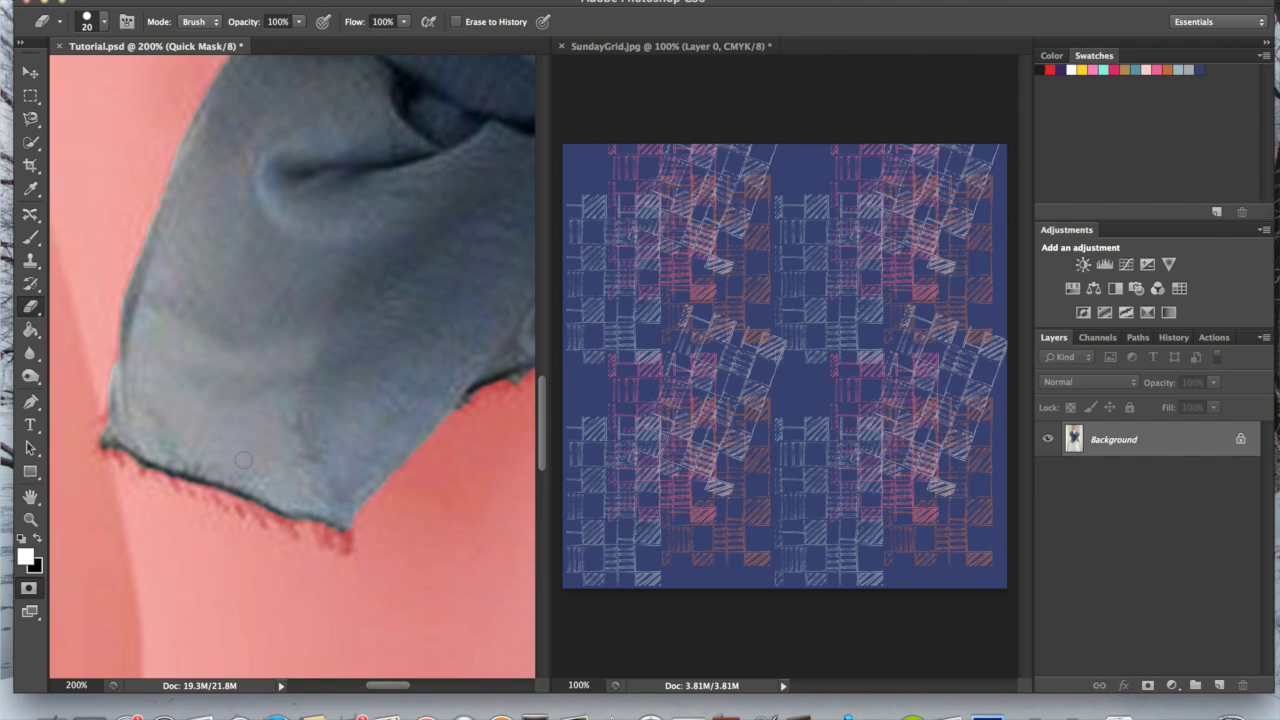
{"action": "key", "text": "bracketleft"}
{"action": "left_click", "coordinate": [38, 540]}
{"action": "left_click", "coordinate": [347, 528]}
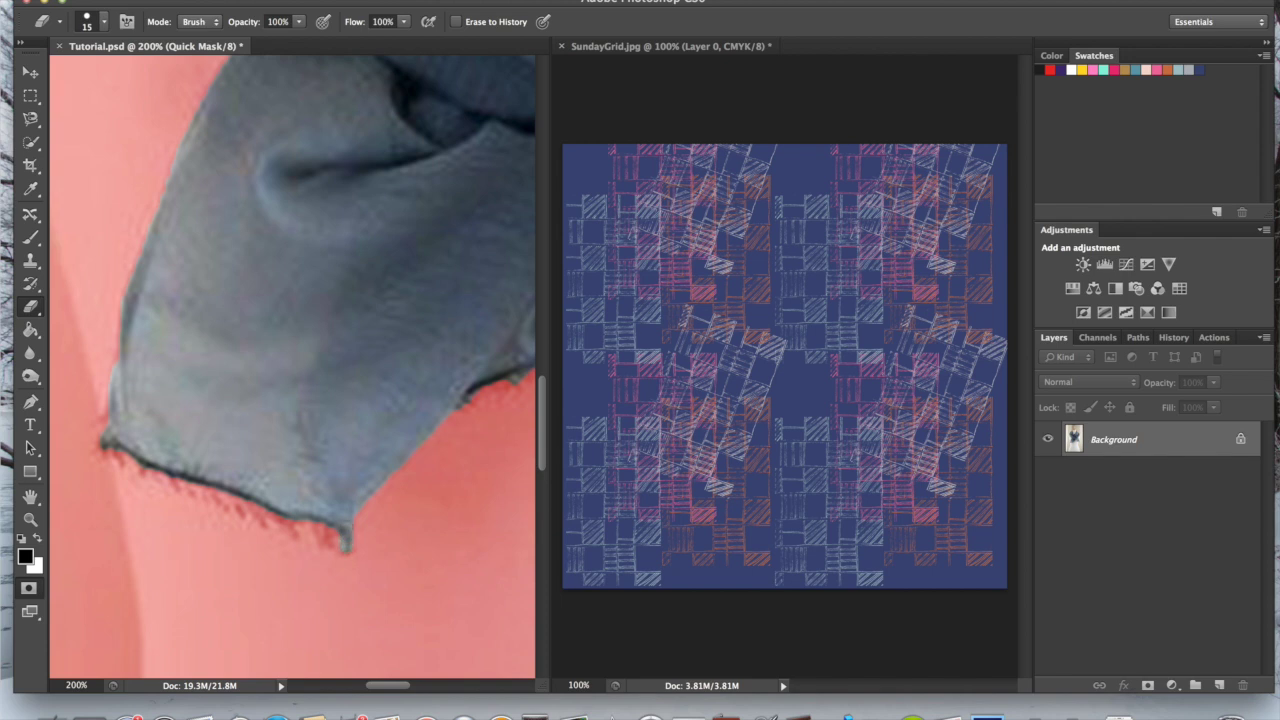
{"action": "left_click", "coordinate": [326, 538]}
{"action": "left_click", "coordinate": [294, 528]}
{"action": "left_click_drag", "start_coordinate": [259, 514], "coordinate": [95, 441]}
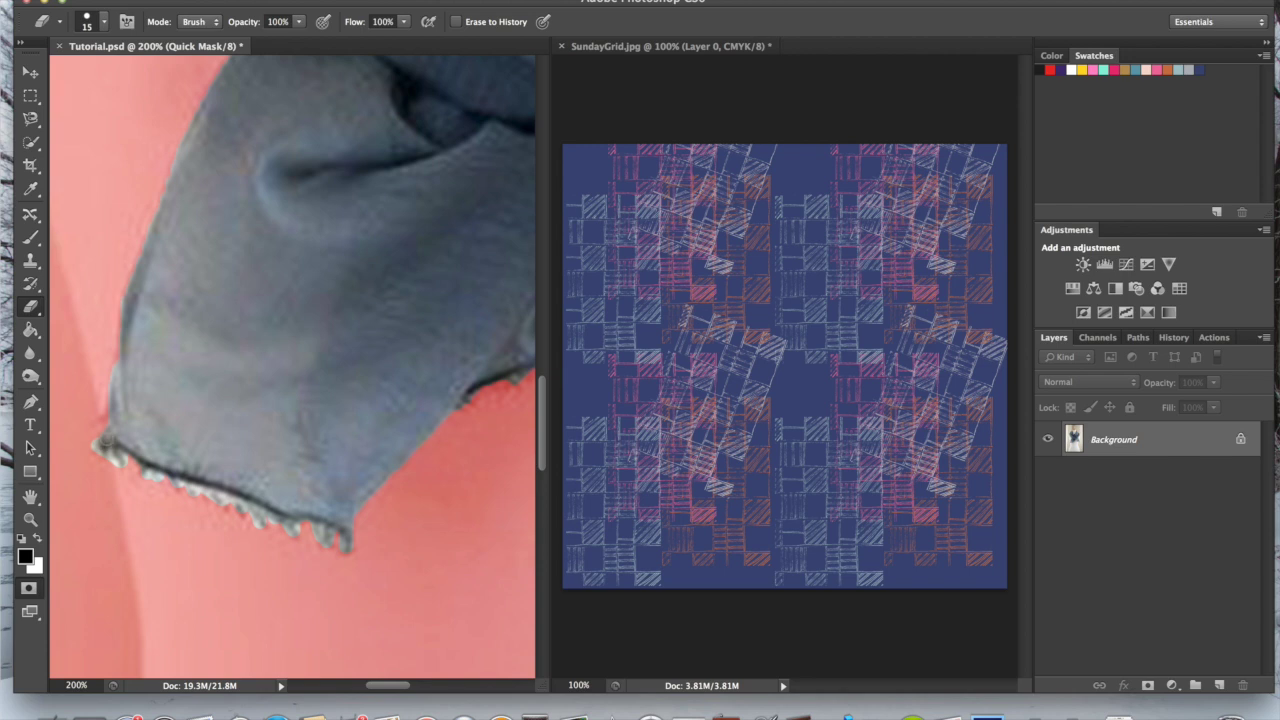
Erase the mask over the frayed threads along the left tail's inner edge below the knot.
{"action": "scroll", "coordinate": [337, 377], "scroll_direction": "up", "scroll_amount": 5}
{"action": "scroll", "coordinate": [337, 377], "scroll_direction": "right", "scroll_amount": 5}
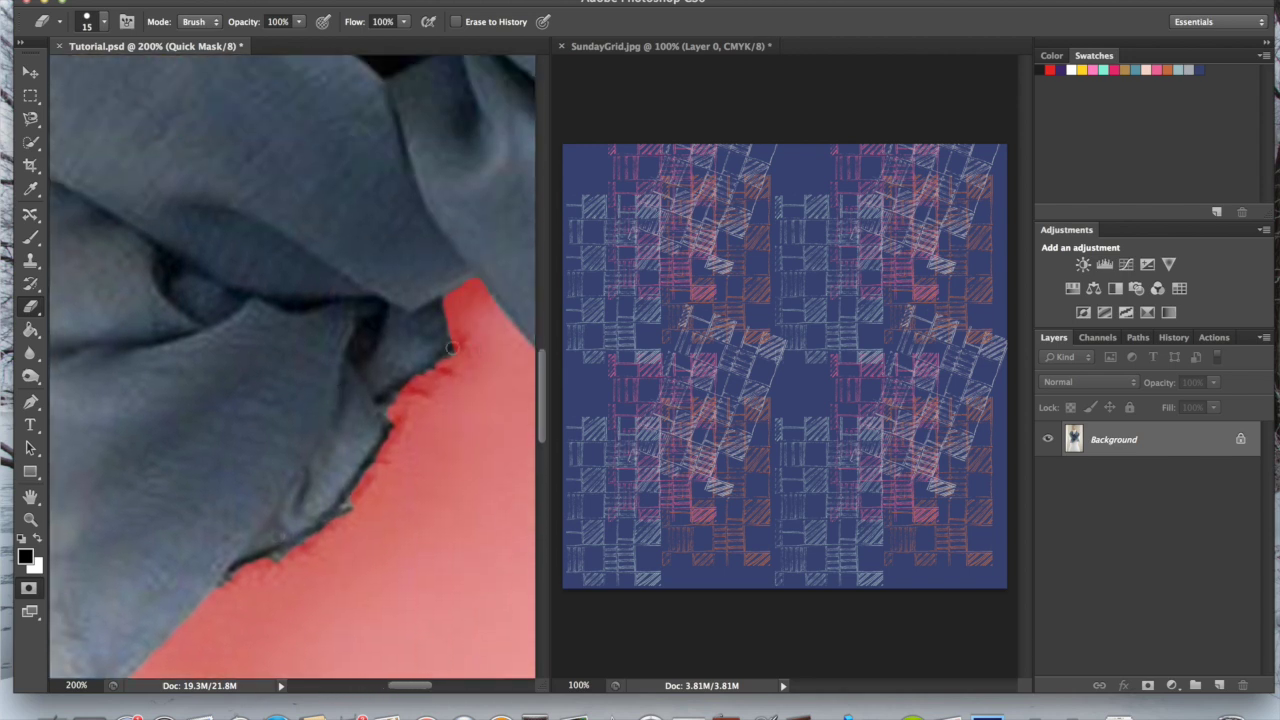
{"action": "mouse_move", "coordinate": [451, 341]}
{"action": "left_mouse_down"}
{"action": "mouse_move", "coordinate": [440, 373]}
{"action": "mouse_move", "coordinate": [405, 382]}
{"action": "mouse_move", "coordinate": [422, 392]}
{"action": "mouse_move", "coordinate": [393, 408]}
{"action": "mouse_move", "coordinate": [379, 457]}
{"action": "mouse_move", "coordinate": [305, 534]}
{"action": "mouse_move", "coordinate": [272, 541]}
{"action": "mouse_move", "coordinate": [262, 522]}
{"action": "left_mouse_up"}
{"action": "scroll", "coordinate": [204, 477], "scroll_direction": "down", "scroll_amount": 3}
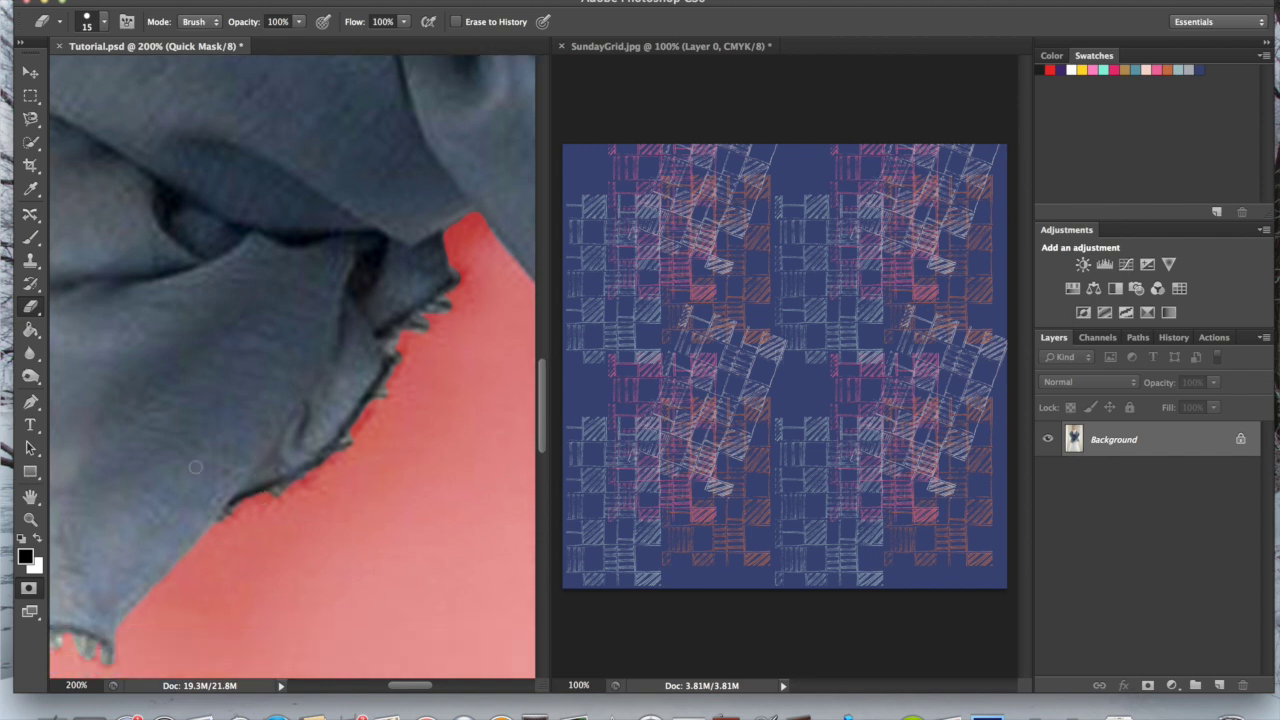
Fit the whole photo on screen to review the scarf's mask.
{"action": "scroll", "coordinate": [195, 467], "scroll_direction": "left", "scroll_amount": 5}
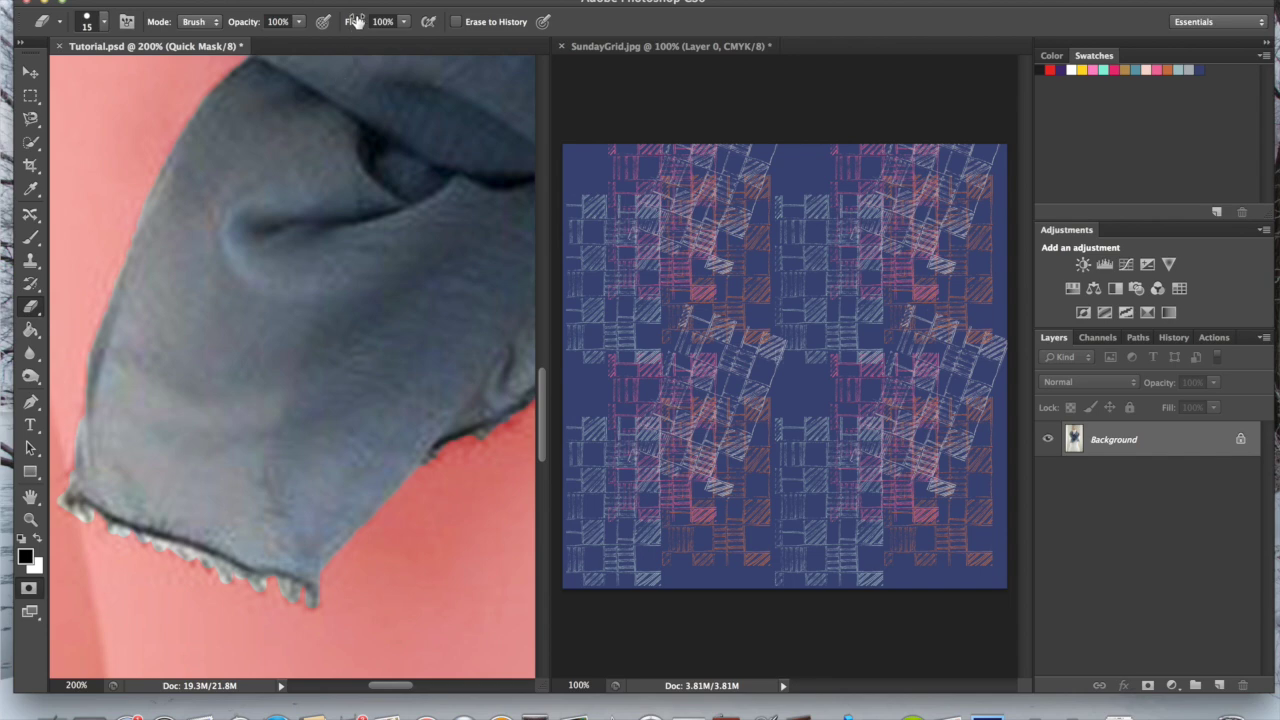
{"action": "left_click", "coordinate": [455, 0]}
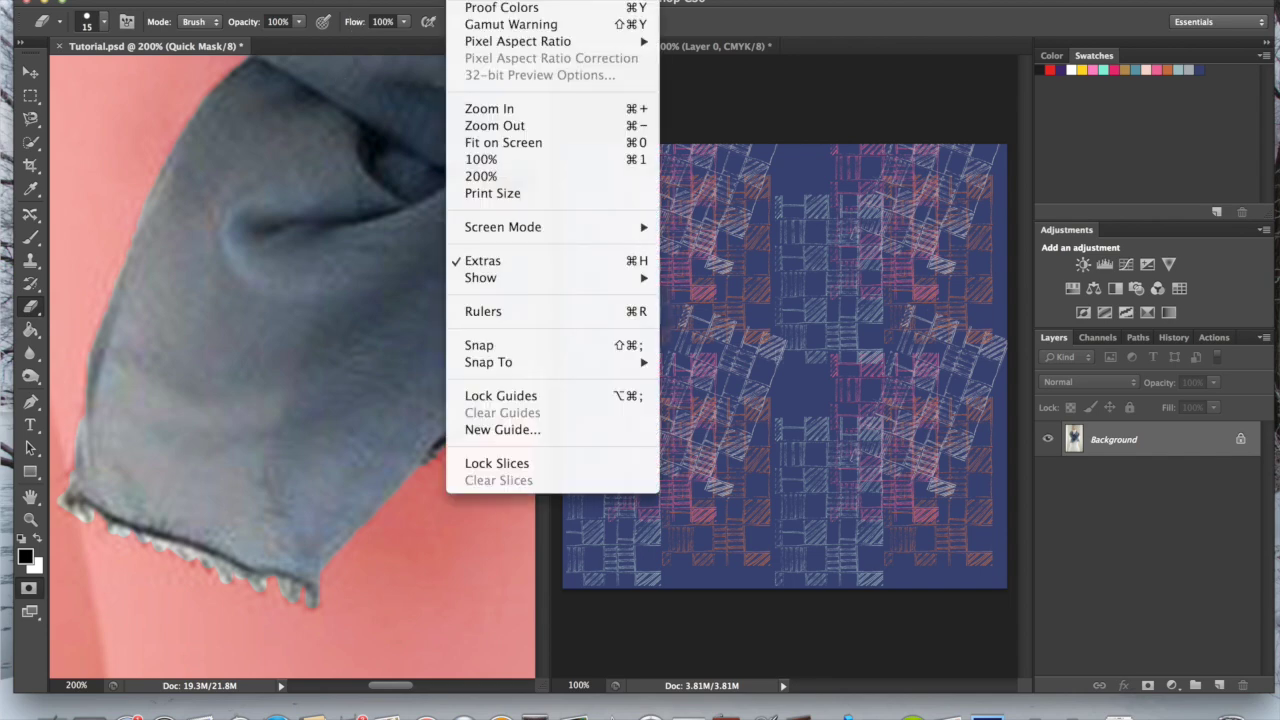
{"action": "left_click", "coordinate": [473, 141]}
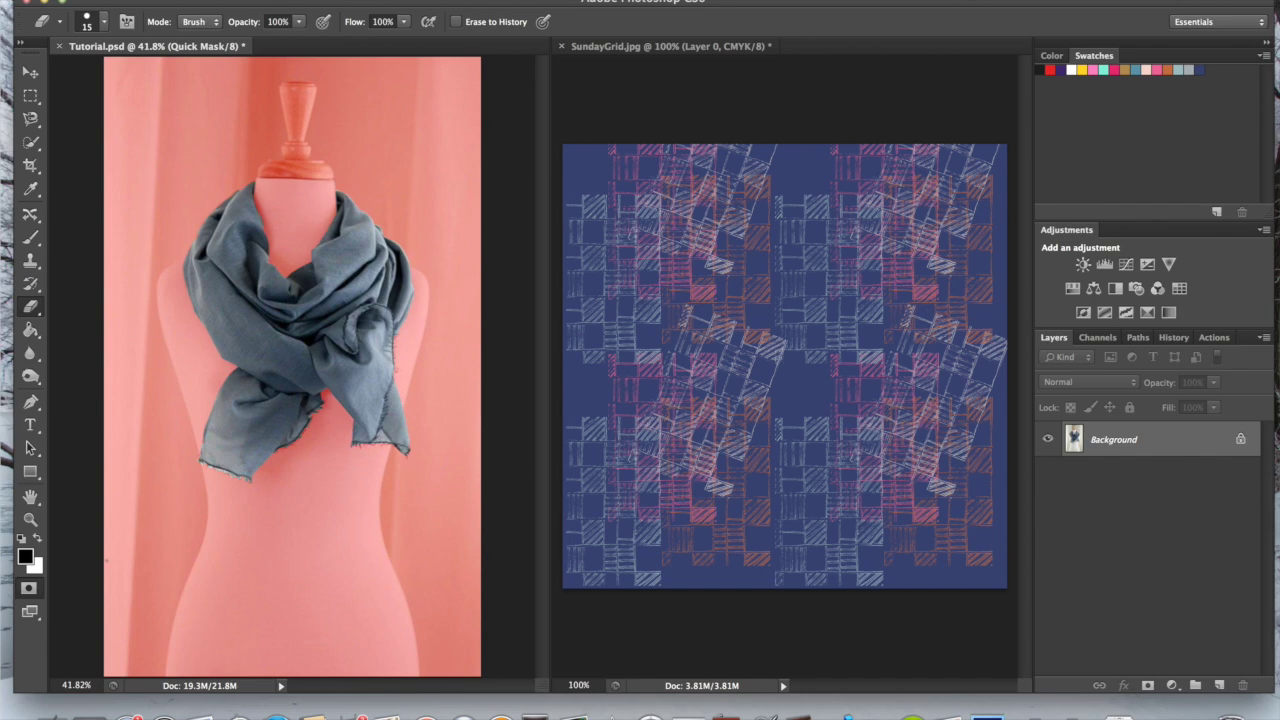
Convert the finished Quick Mask to a selection, save it as a new channel named Scarf in Tutorial.psd, and deselect.
{"action": "left_click", "coordinate": [28, 590]}
{"action": "left_click", "coordinate": [28, 590]}
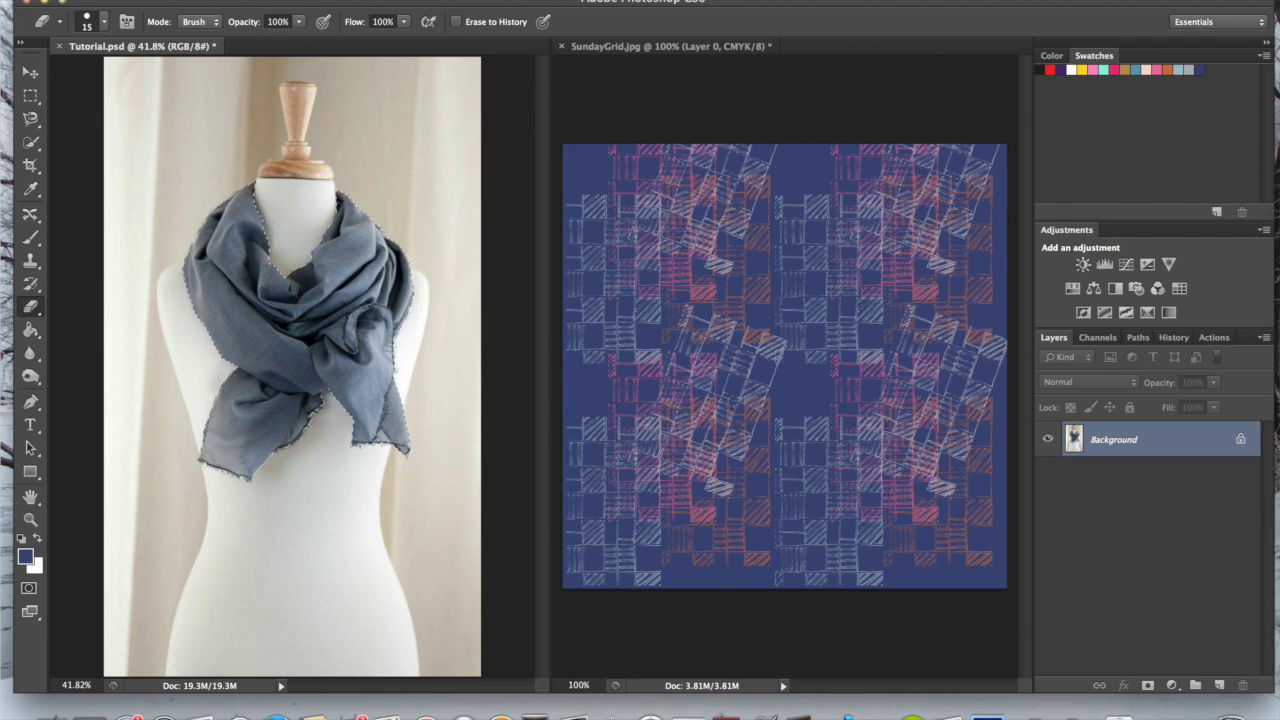
{"action": "left_click", "coordinate": [373, 3]}
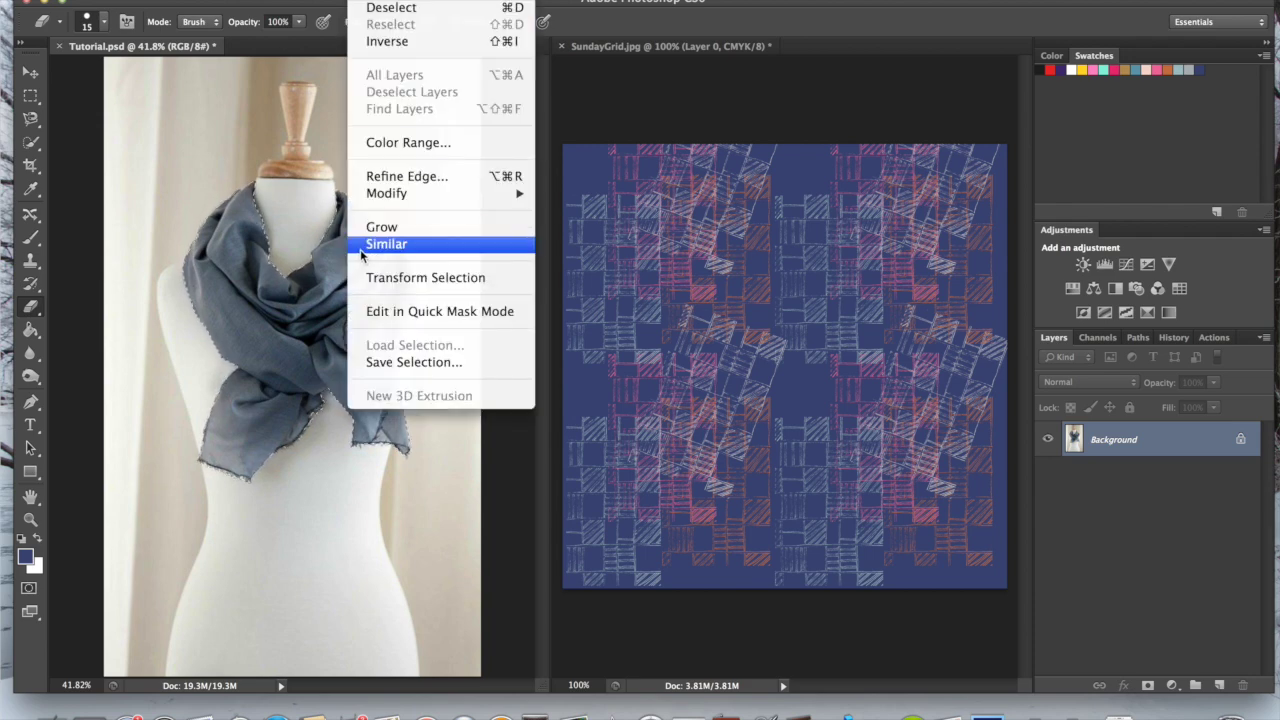
{"action": "left_click", "coordinate": [377, 363]}
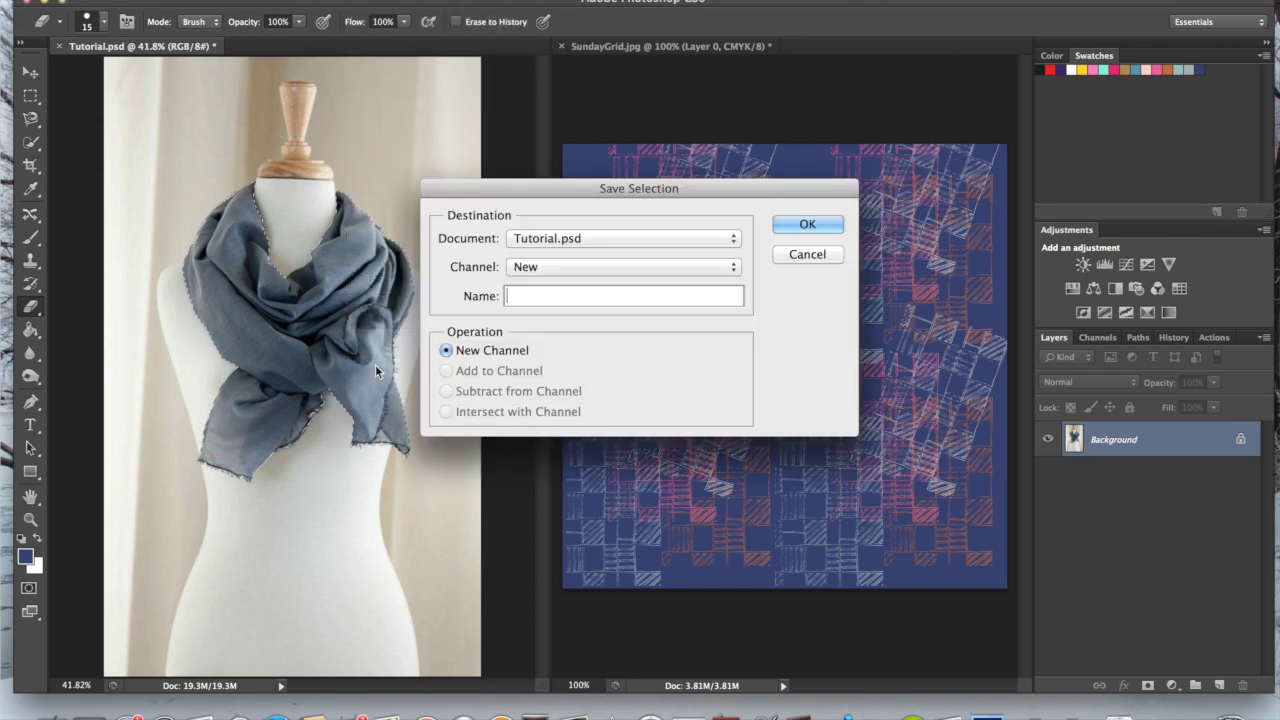
{"action": "type", "text": "Scarf"}
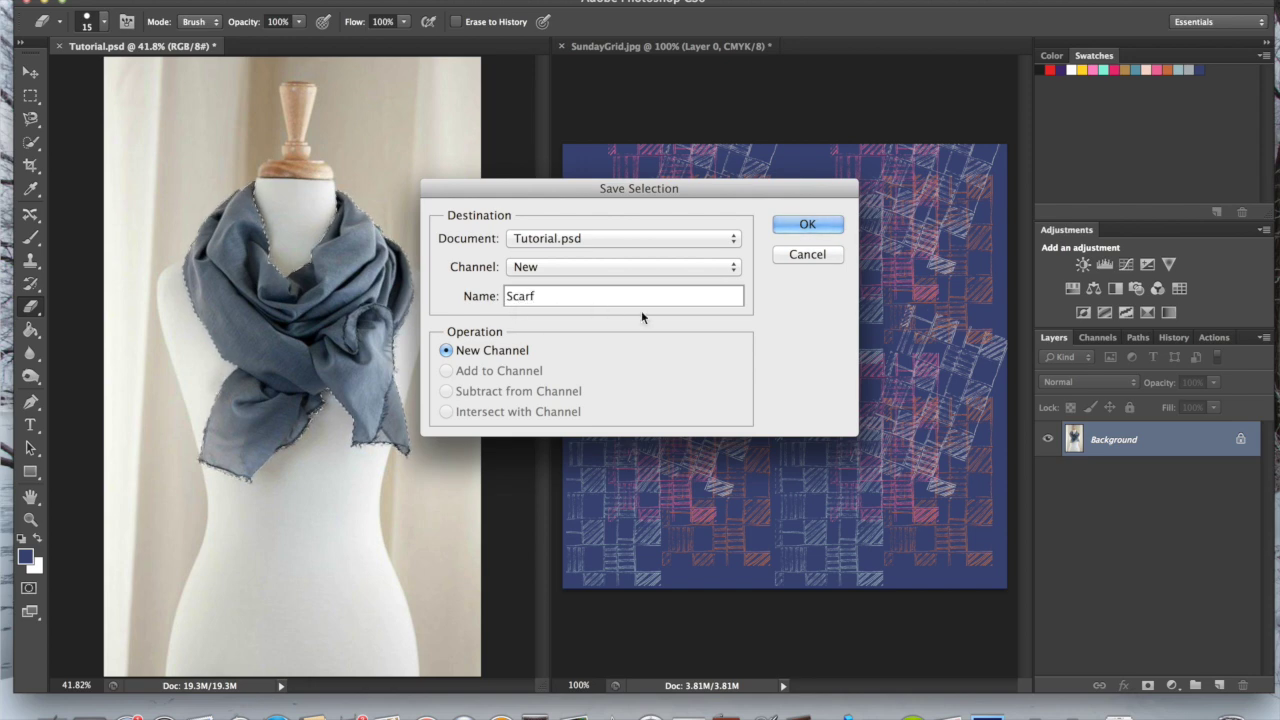
{"action": "left_click", "coordinate": [818, 224]}
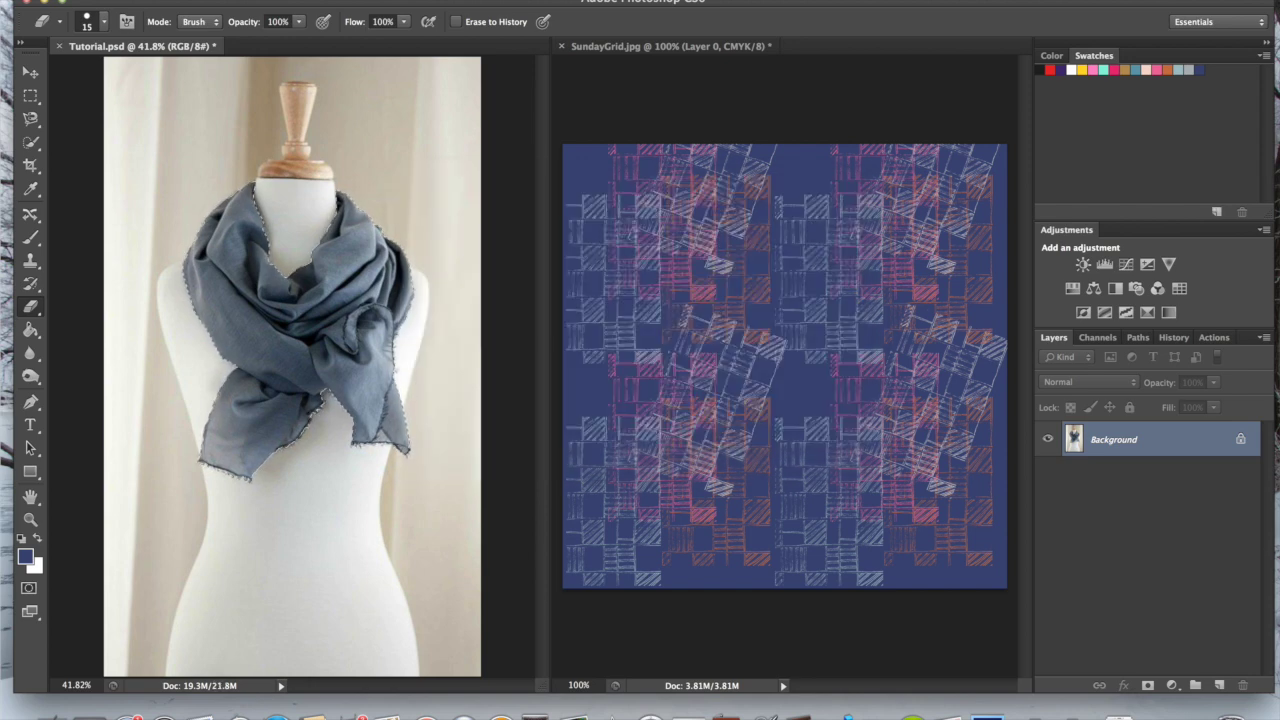
{"action": "left_click", "coordinate": [378, 1]}
{"action": "left_click", "coordinate": [379, 8]}
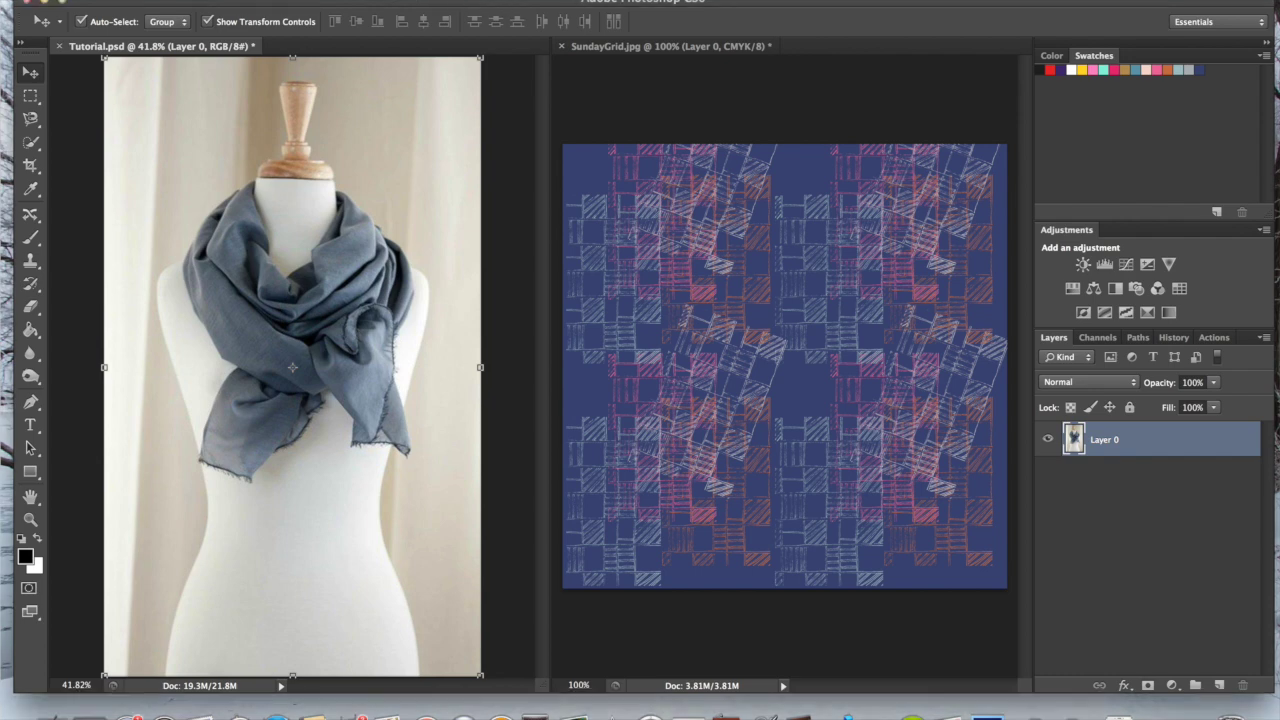
Load the saved Scarf channel as a new selection and add a Gradient Map adjustment layer limited to it.
{"action": "left_click", "coordinate": [376, 1]}
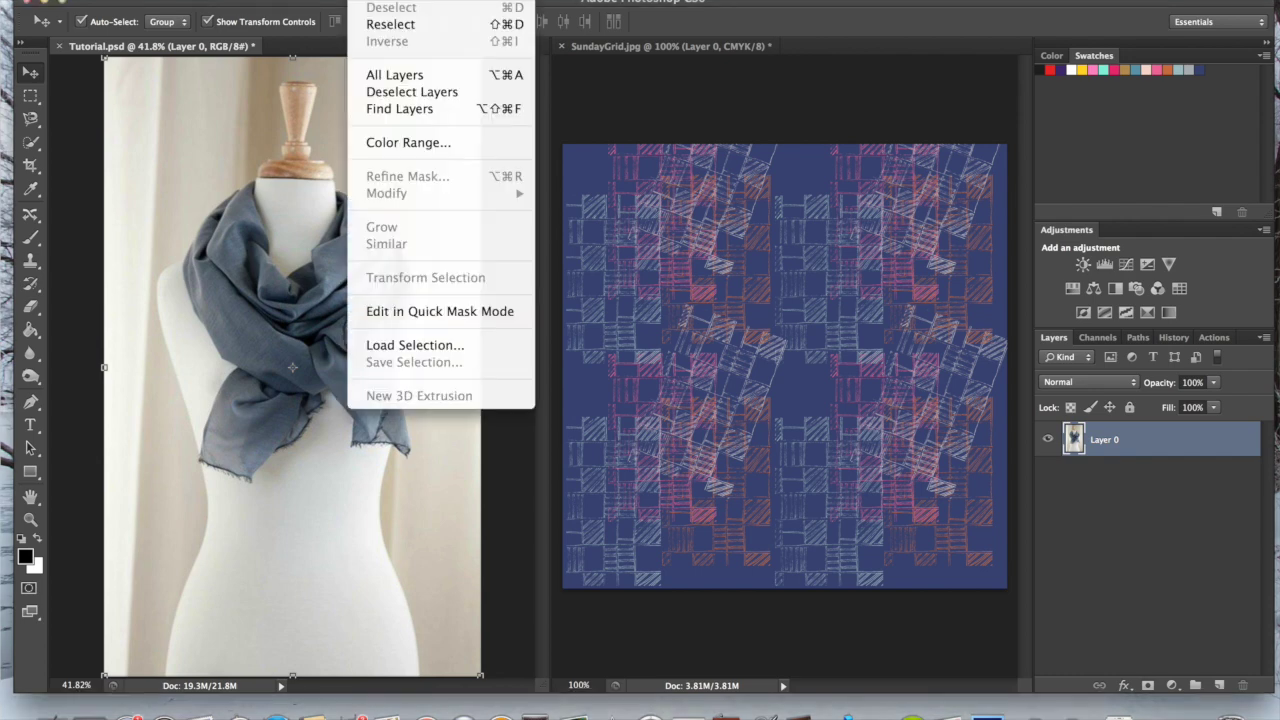
{"action": "left_click", "coordinate": [380, 346]}
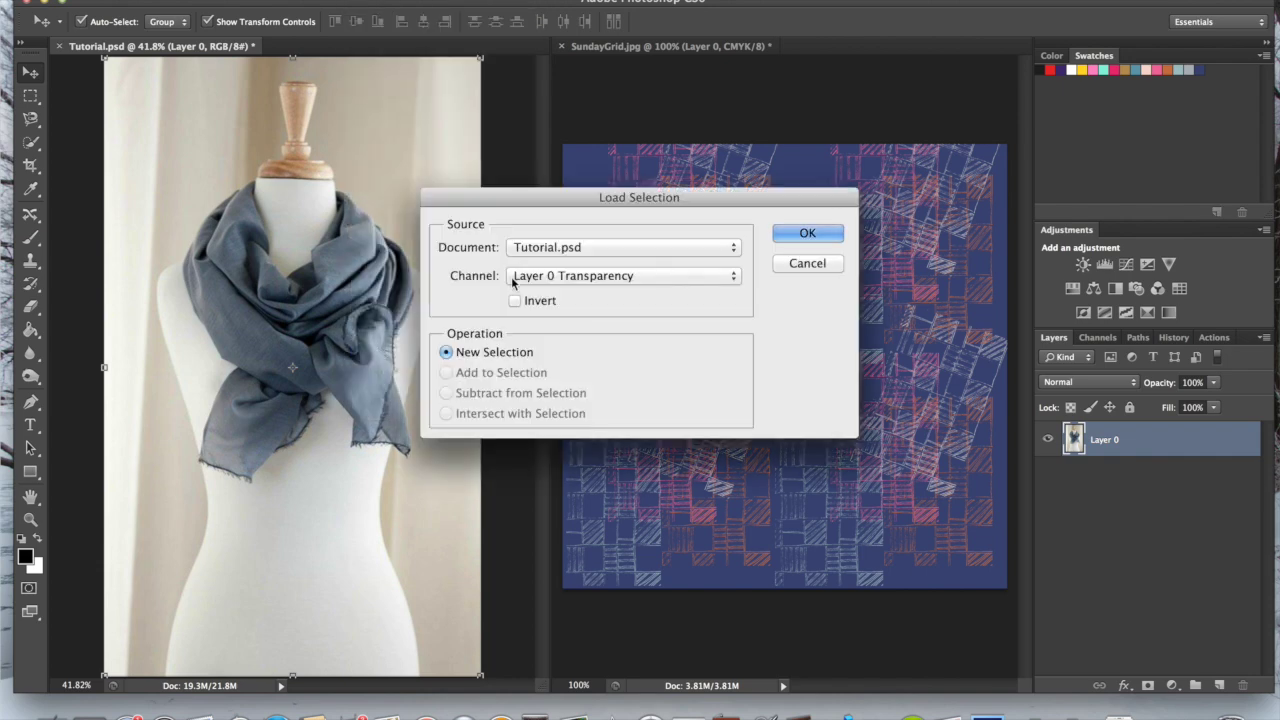
{"action": "left_click", "coordinate": [734, 278]}
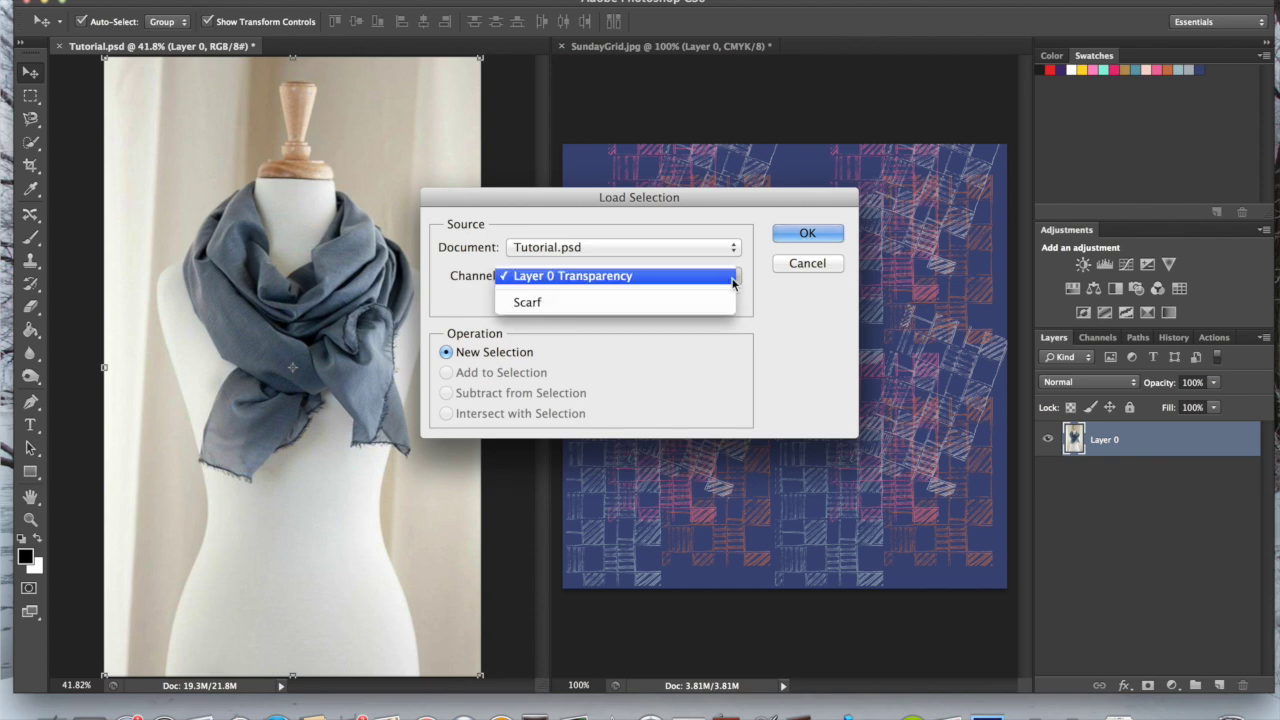
{"action": "left_click", "coordinate": [510, 303]}
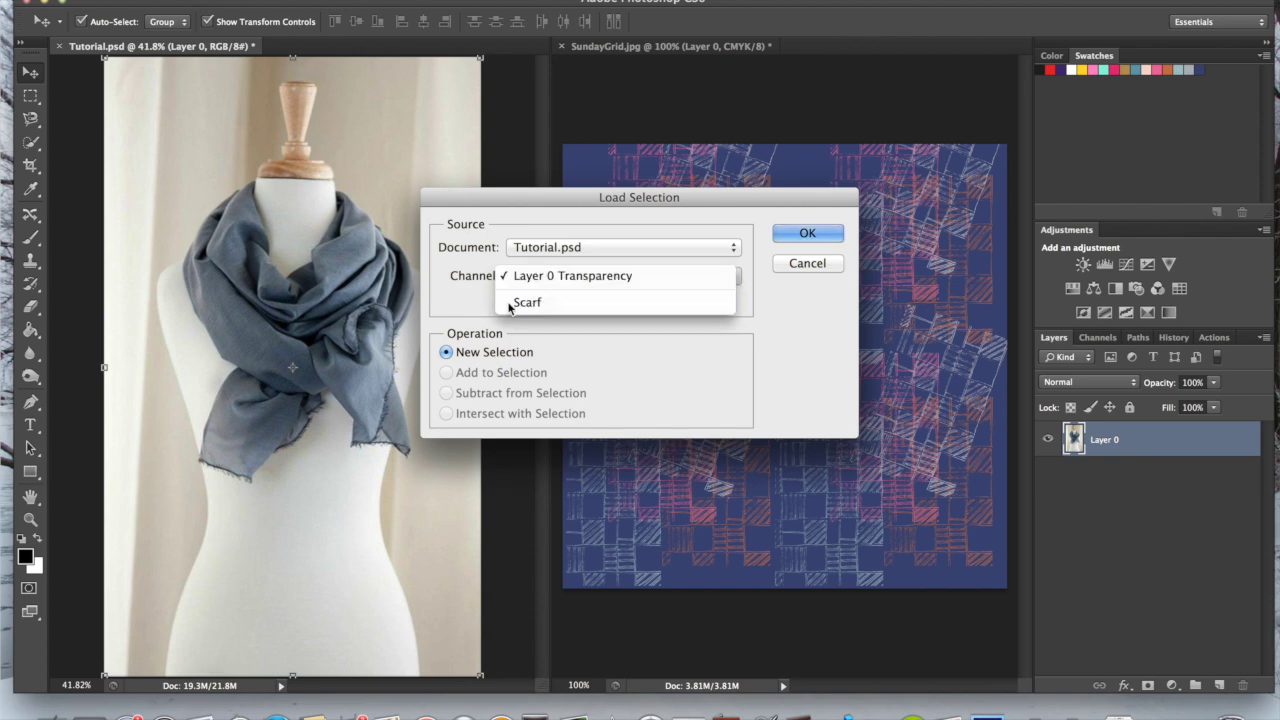
{"action": "left_click", "coordinate": [807, 237]}
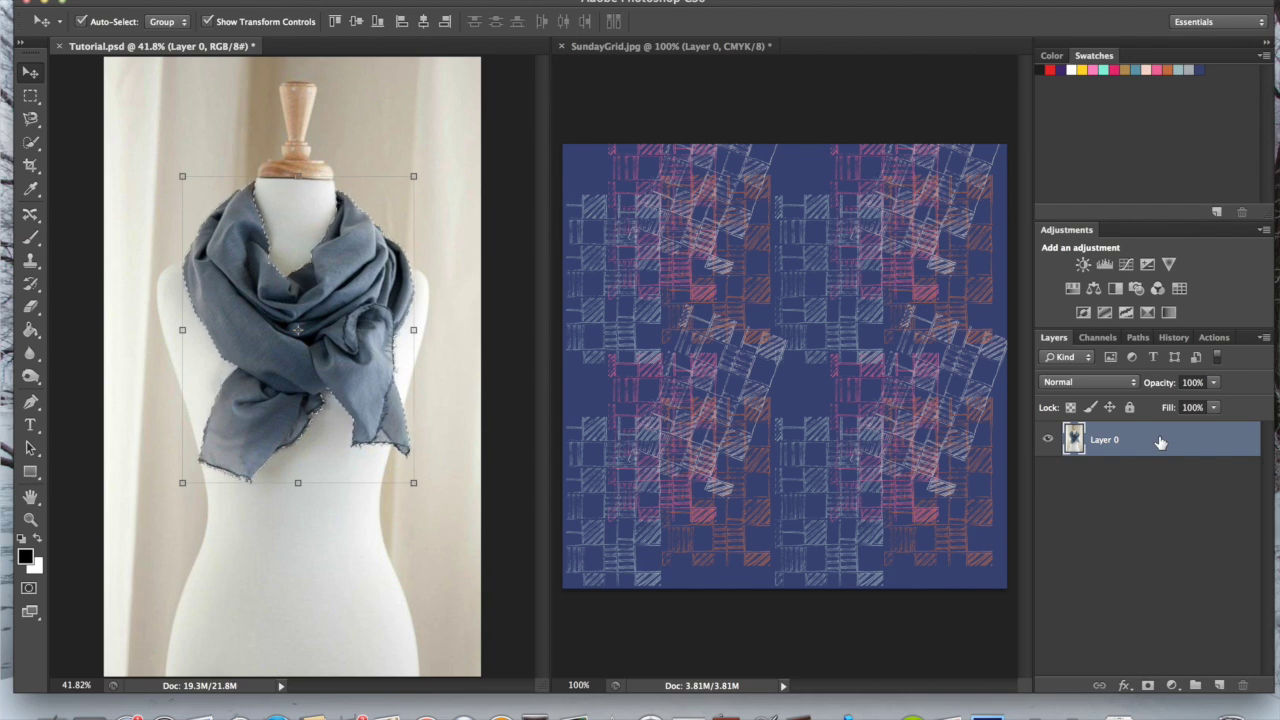
{"action": "left_click", "coordinate": [1172, 687]}
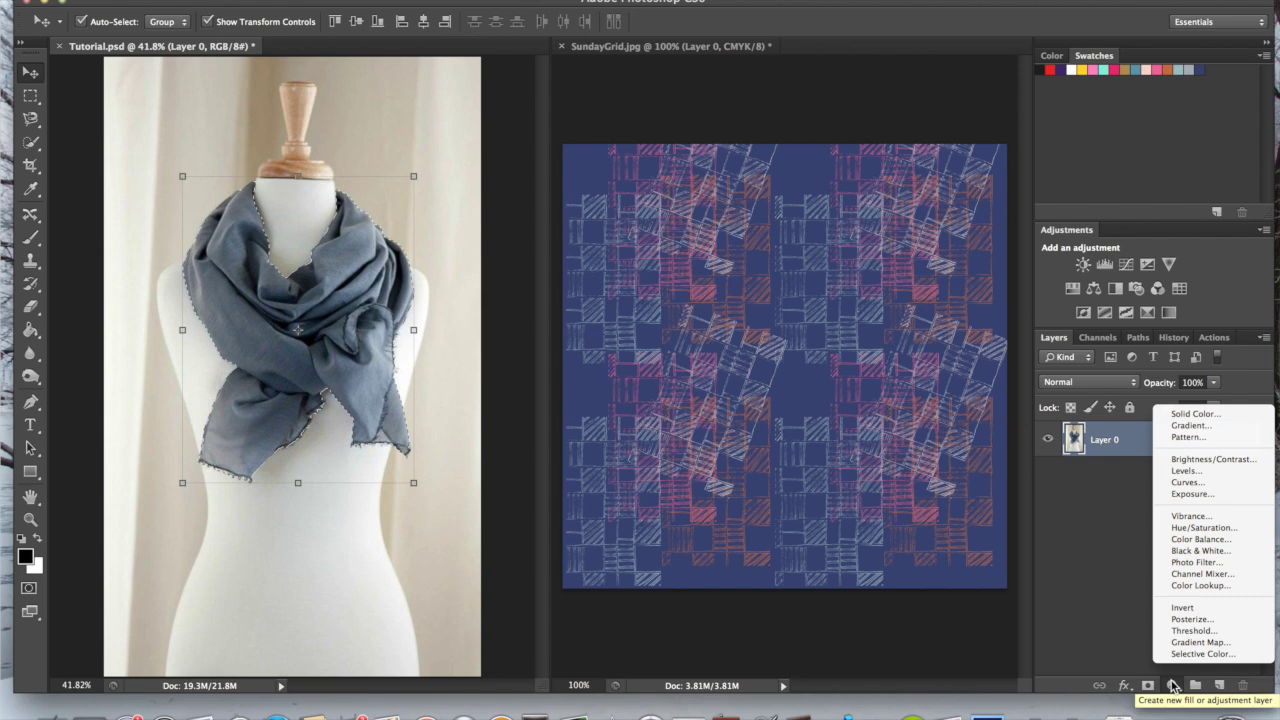
{"action": "left_click", "coordinate": [1175, 645]}
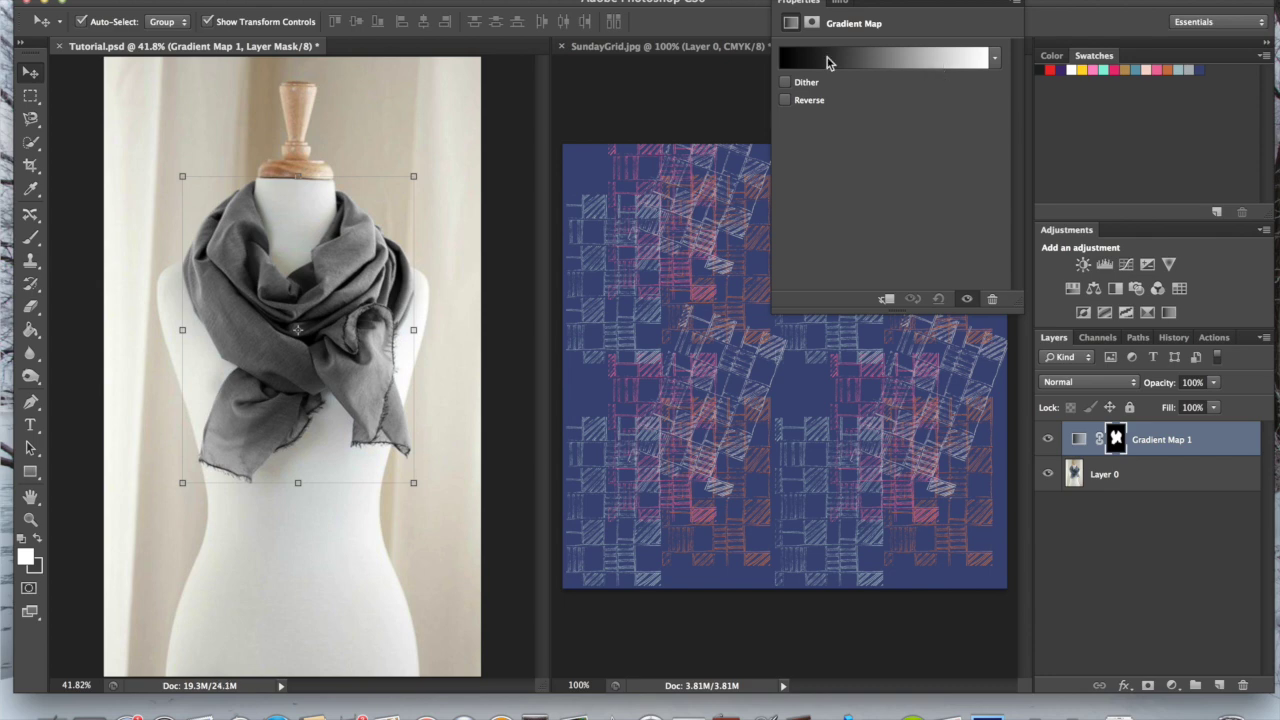
Duplicate the white color stop in the Gradient Map's gradient and place the copy at location 57%.
{"action": "left_click", "coordinate": [898, 56]}
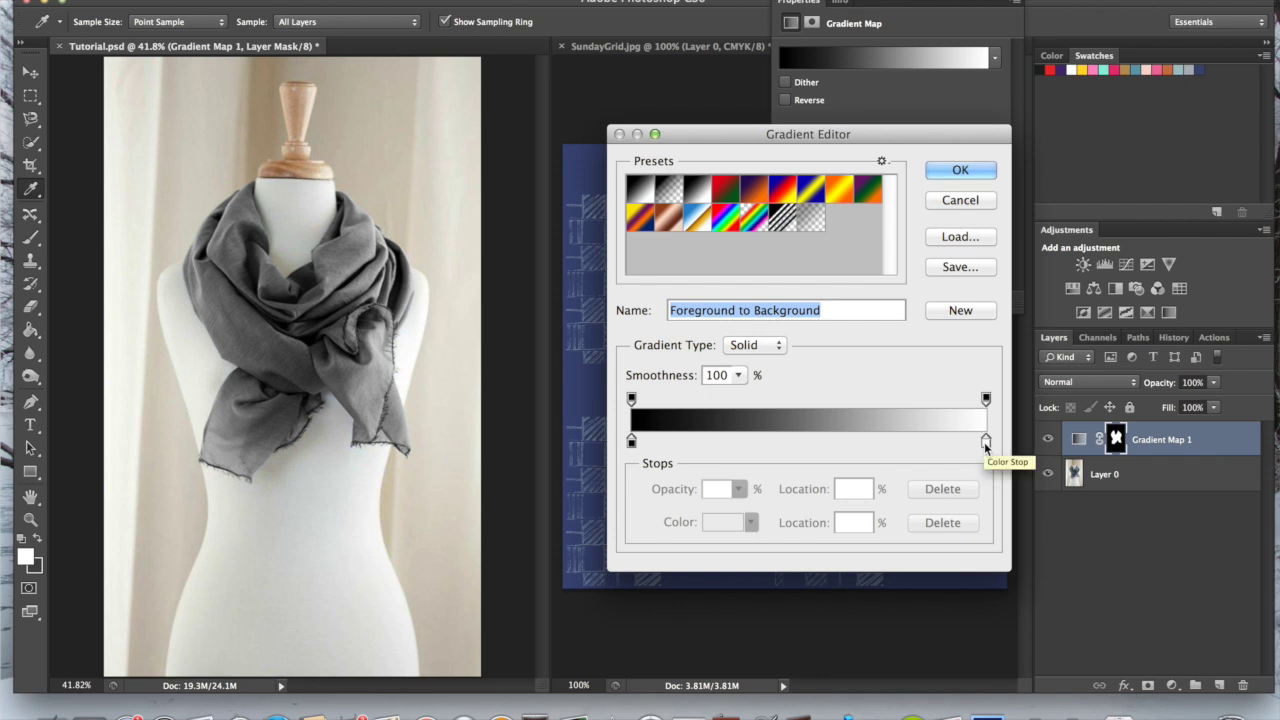
{"action": "key", "text": "alt"}
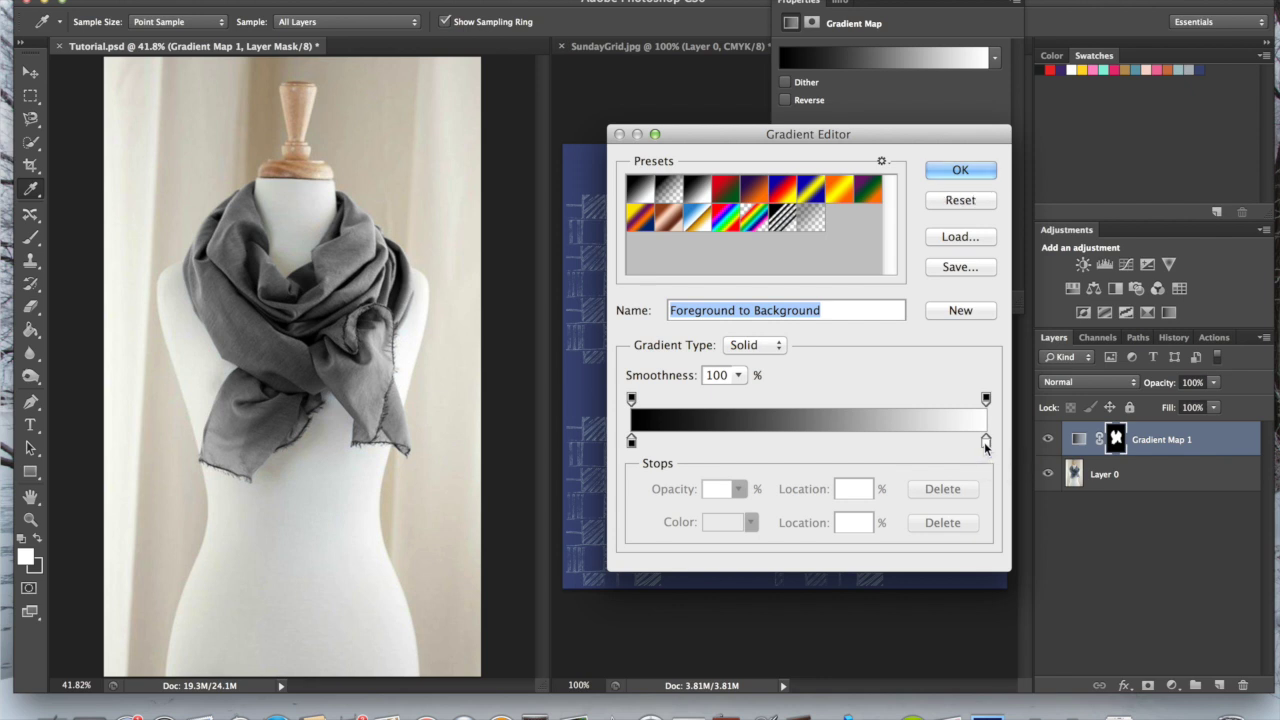
{"action": "left_click", "coordinate": [985, 443]}
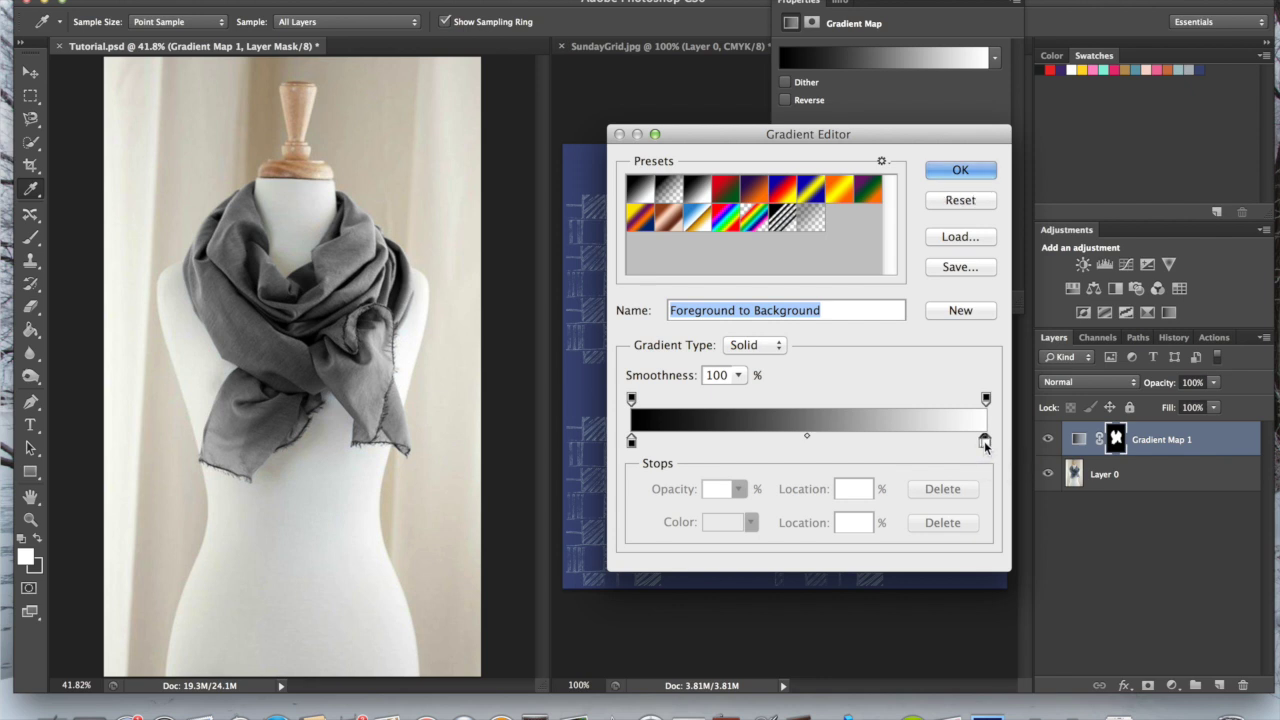
{"action": "left_click", "coordinate": [912, 438]}
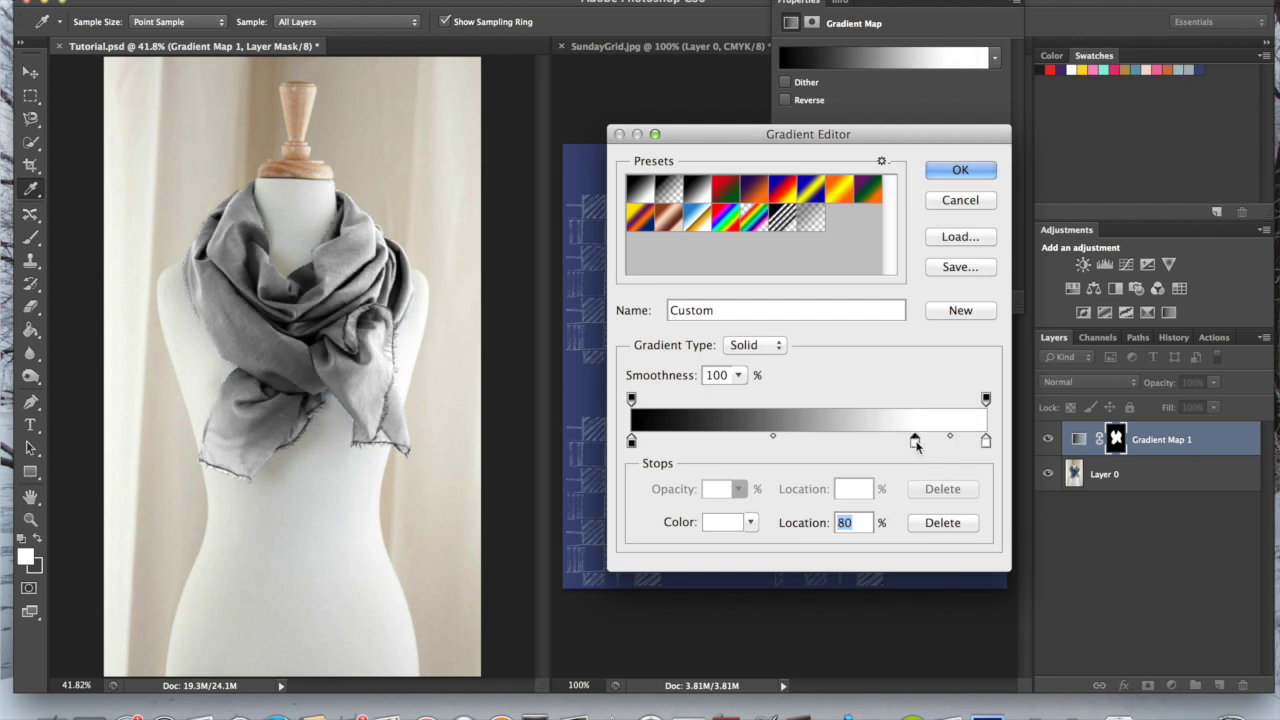
{"action": "left_click_drag", "start_coordinate": [915, 441], "coordinate": [861, 441]}
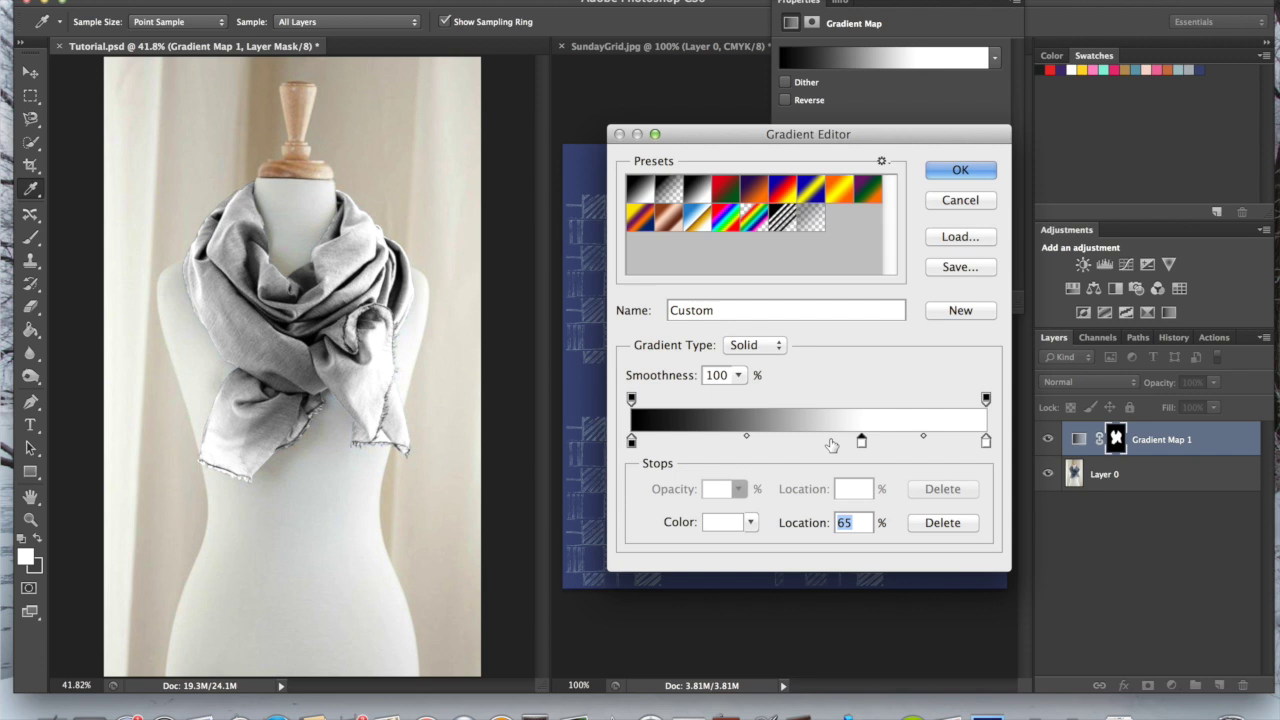
{"action": "left_click_drag", "start_coordinate": [861, 441], "coordinate": [835, 442]}
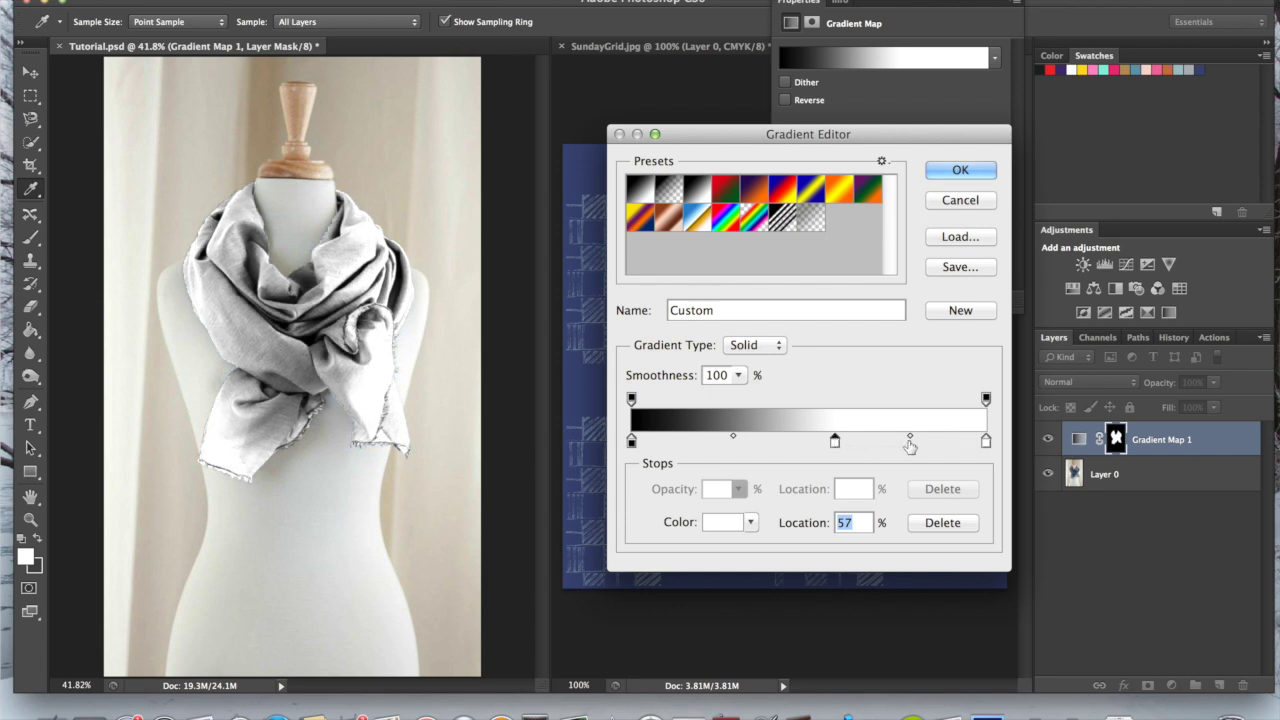
Set the gradient's color midpoints to 43% between the white stops and 35% between black and white, and accept the gradient.
{"action": "left_click_drag", "start_coordinate": [910, 437], "coordinate": [897, 437]}
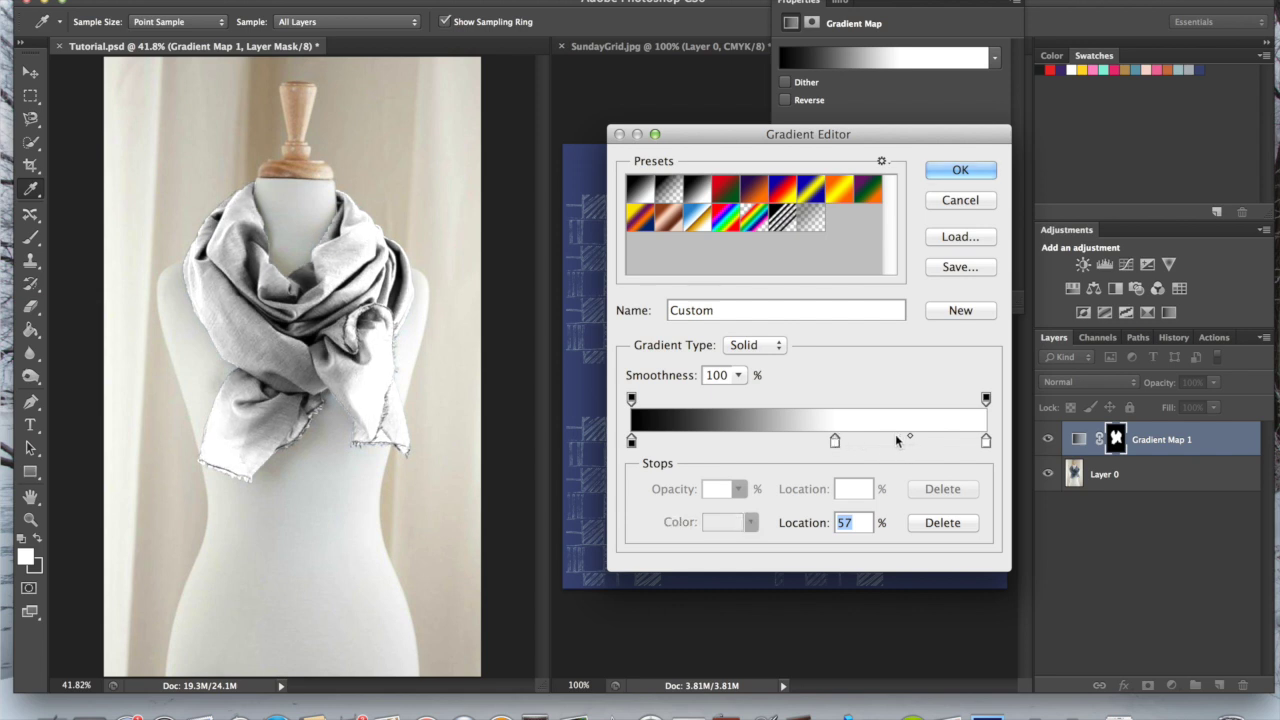
{"action": "left_click_drag", "start_coordinate": [897, 436], "coordinate": [896, 436]}
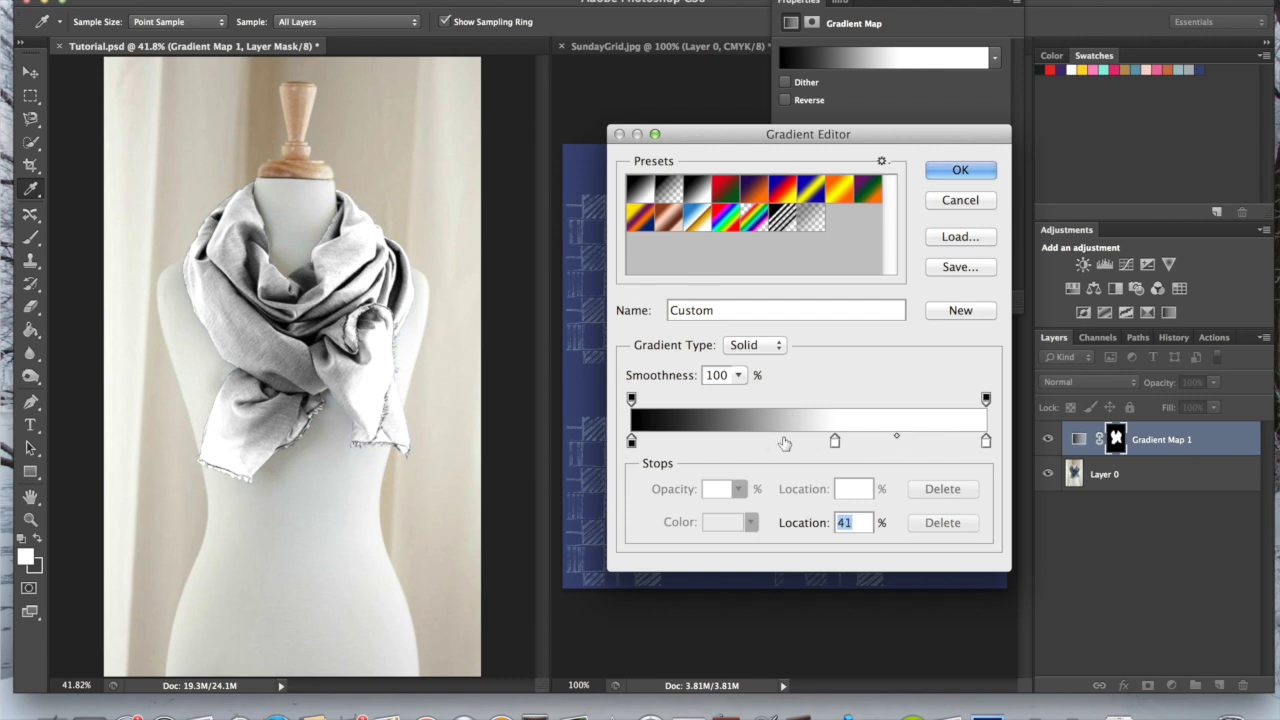
{"action": "left_click_drag", "start_coordinate": [893, 436], "coordinate": [899, 436]}
{"action": "left_click", "coordinate": [832, 440]}
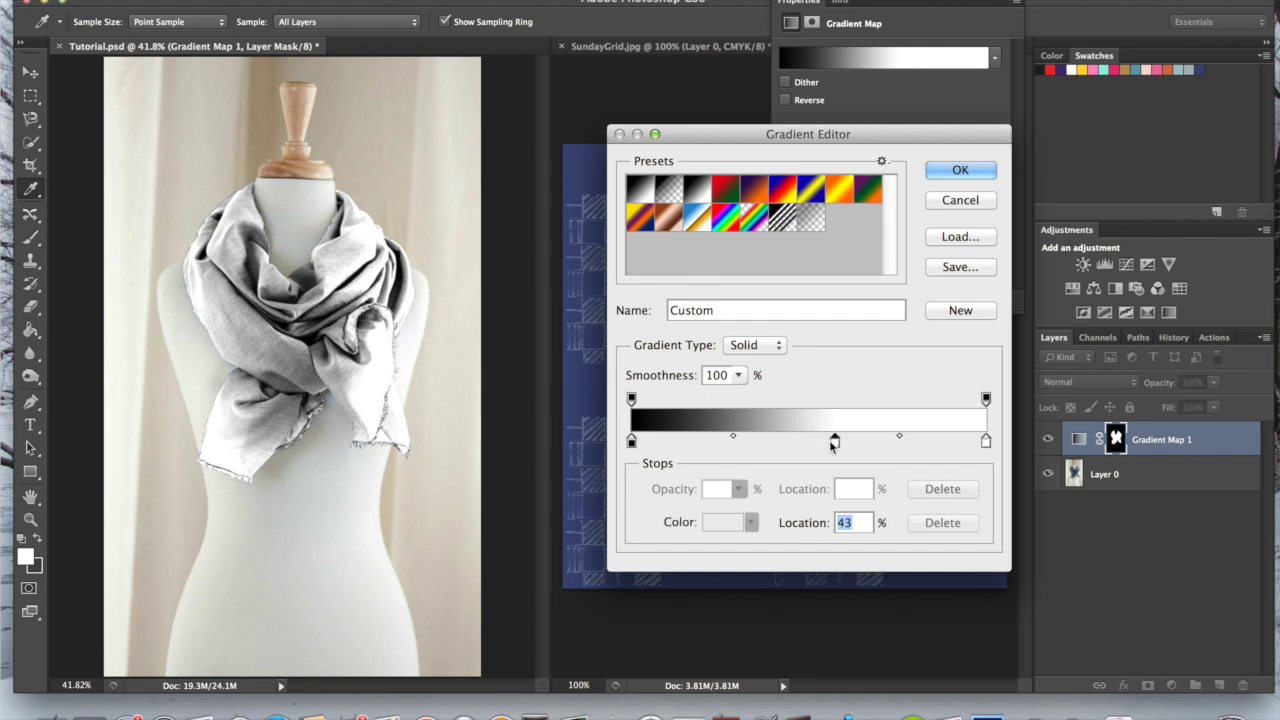
{"action": "left_click", "coordinate": [731, 436]}
{"action": "left_click_drag", "start_coordinate": [736, 436], "coordinate": [703, 435]}
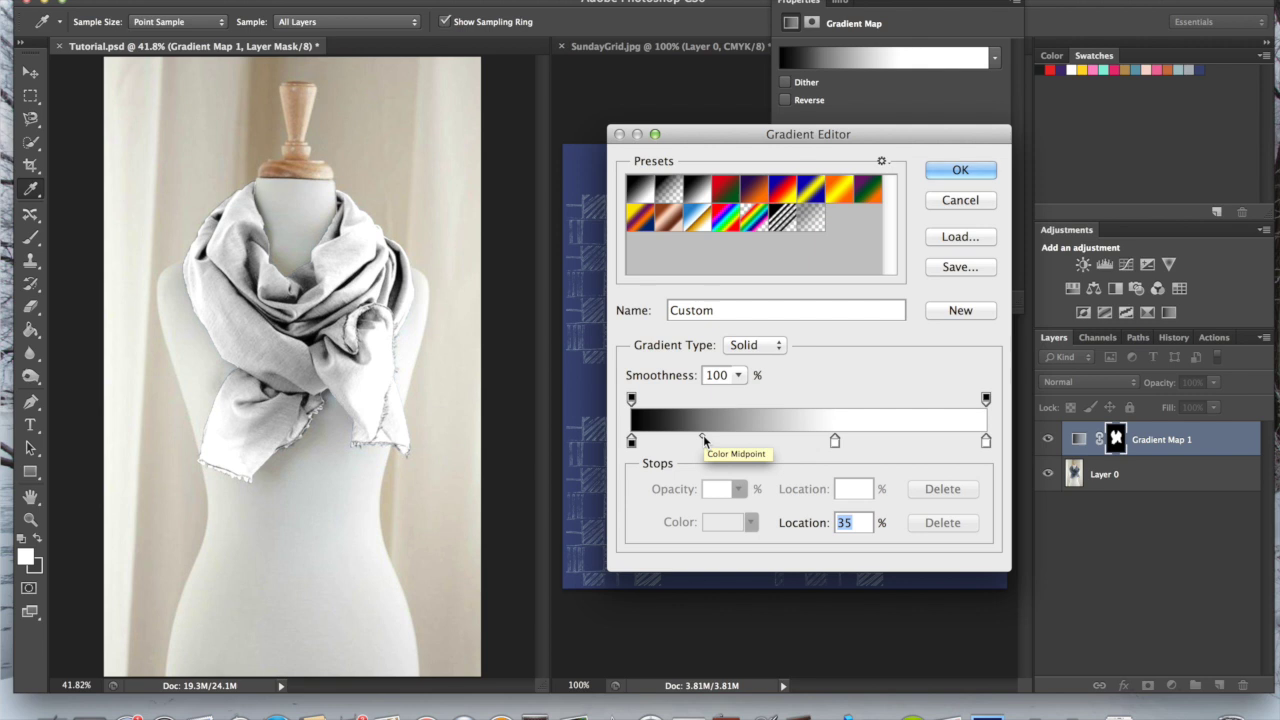
{"action": "left_click", "coordinate": [962, 172]}
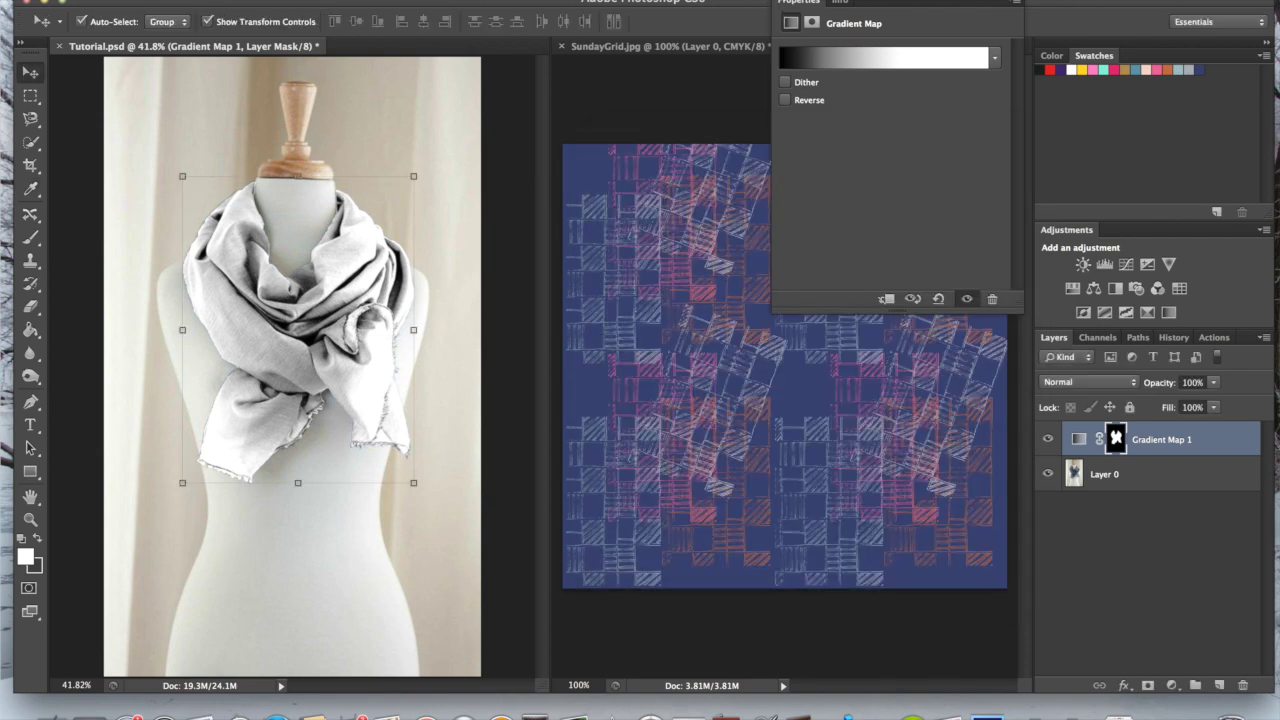
{"action": "left_click", "coordinate": [780, 1]}
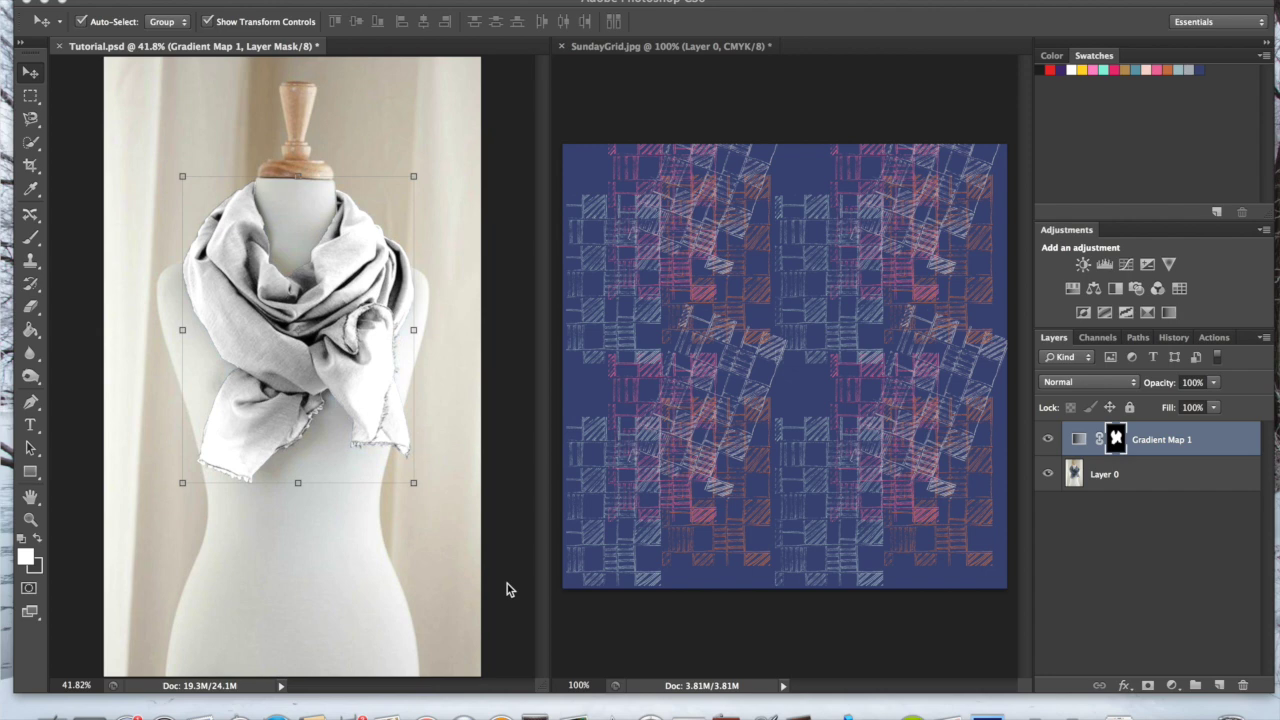
Copy the whole SundayGrid.jpg pattern and paste it into Tutorial.psd above the Gradient Map layer.
{"action": "left_click", "coordinate": [615, 47]}
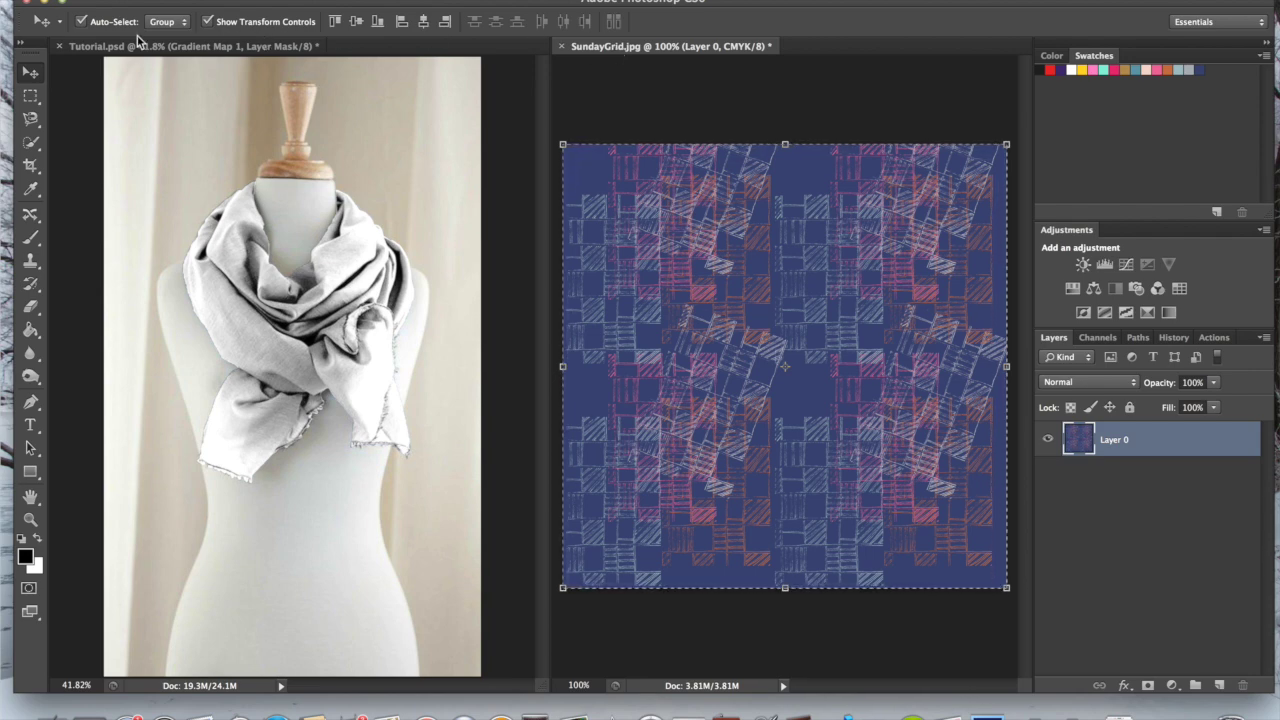
{"action": "left_click", "coordinate": [85, 47]}
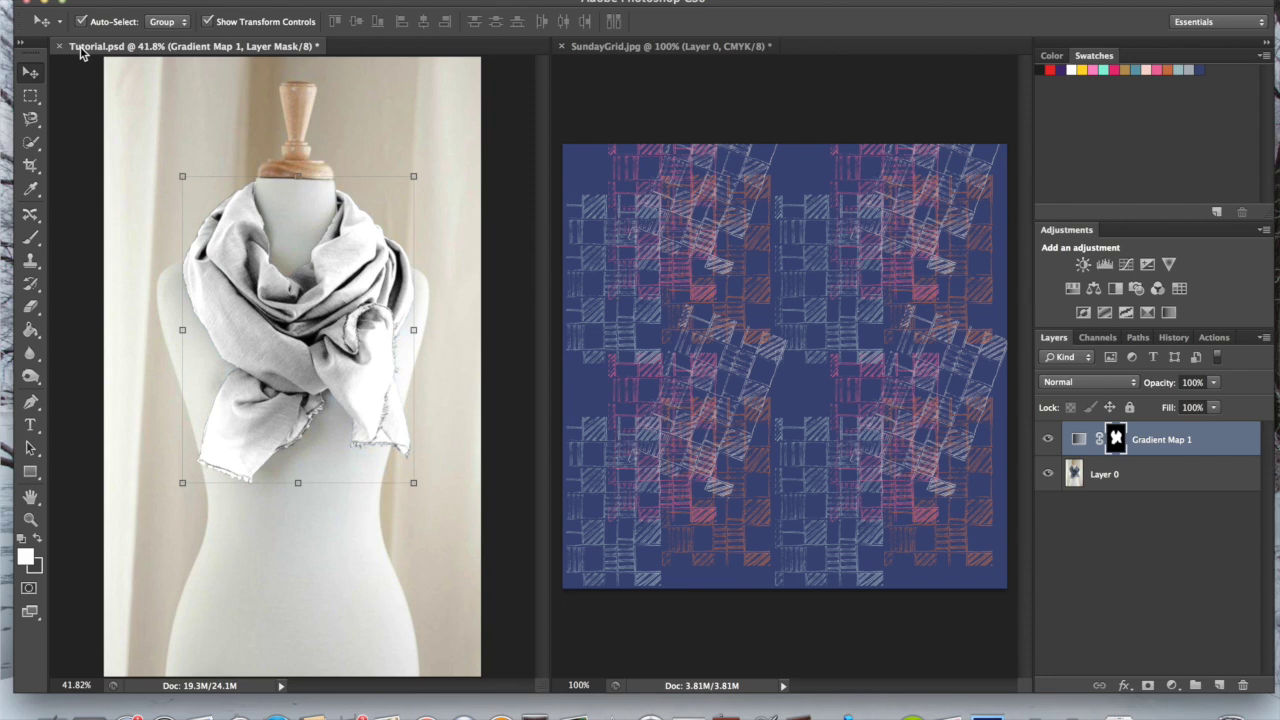
{"action": "left_click", "coordinate": [170, 0]}
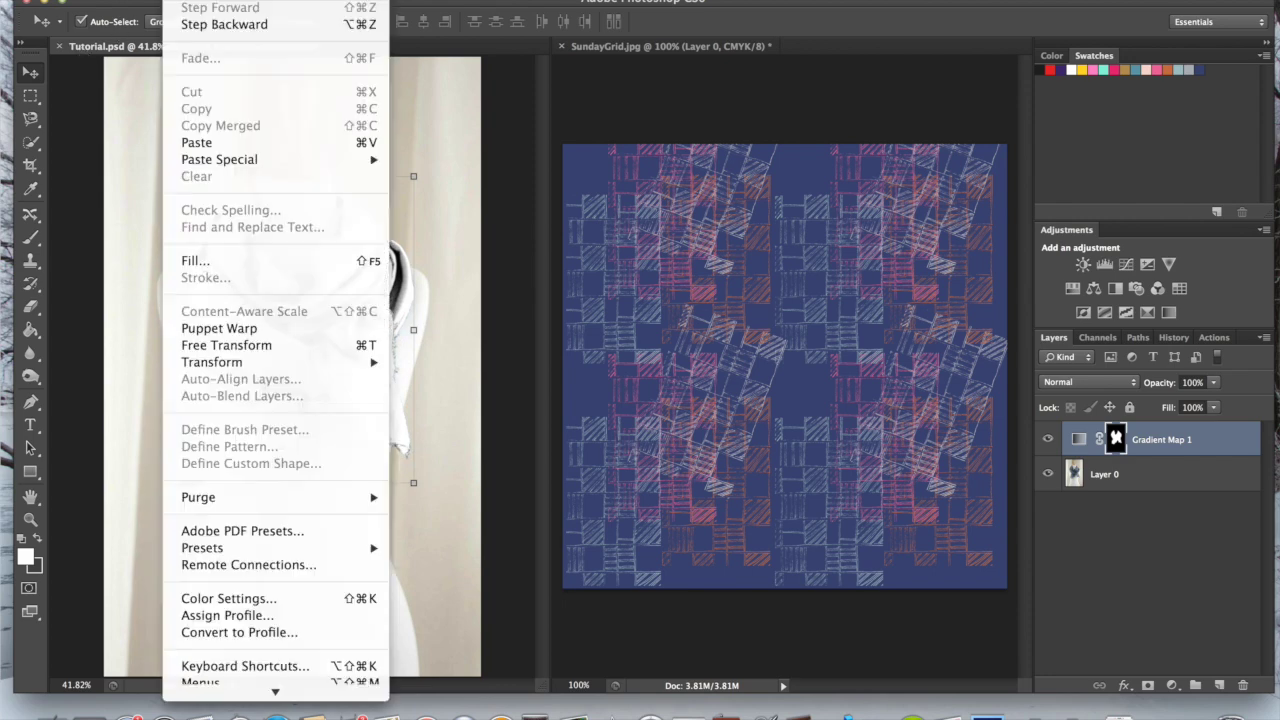
{"action": "left_click", "coordinate": [197, 147]}
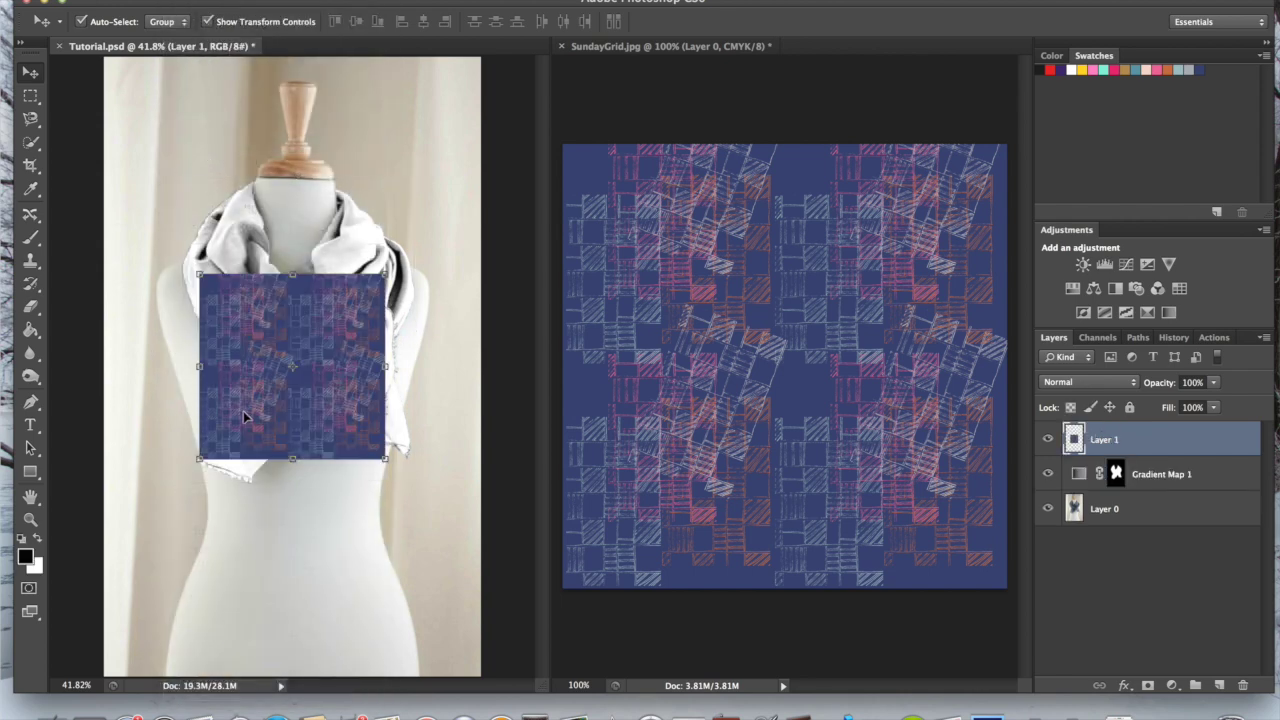
Scale the pasted pattern proportionally to 132% and position it over the lower part of the scarf.
{"action": "left_click_drag", "start_coordinate": [240, 416], "coordinate": [225, 449]}
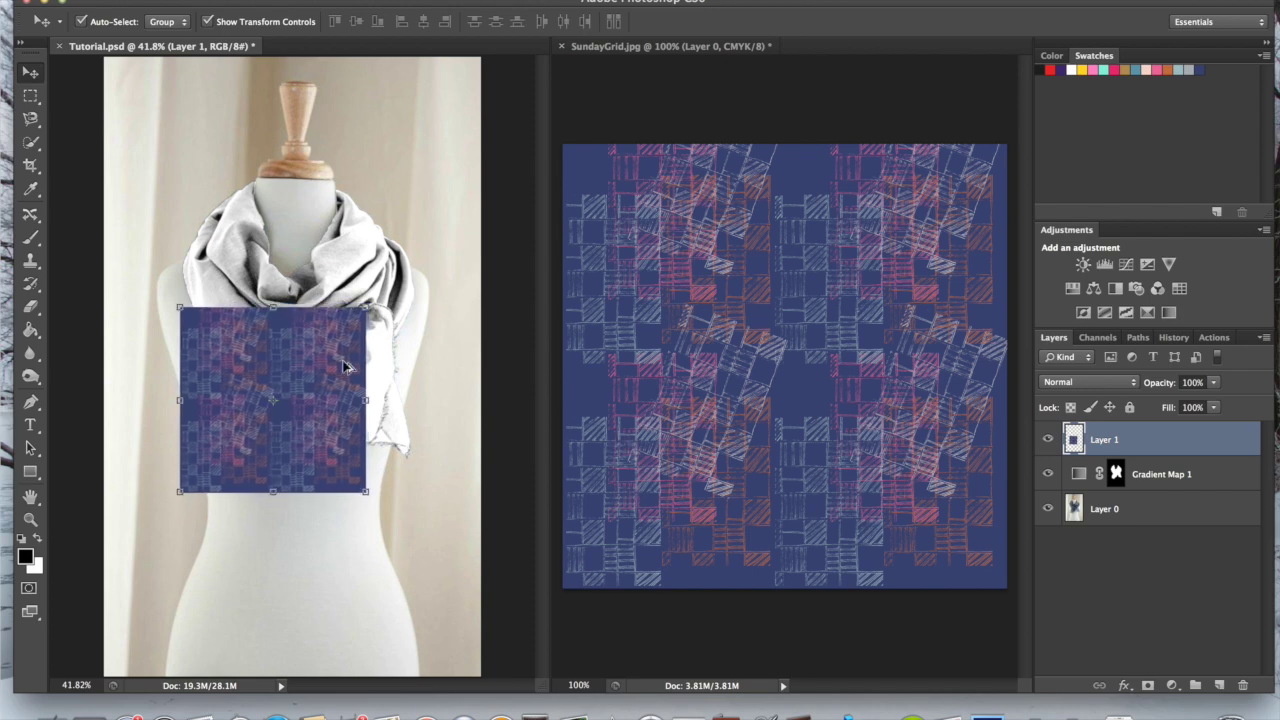
{"action": "left_click_drag", "start_coordinate": [362, 308], "coordinate": [422, 304]}
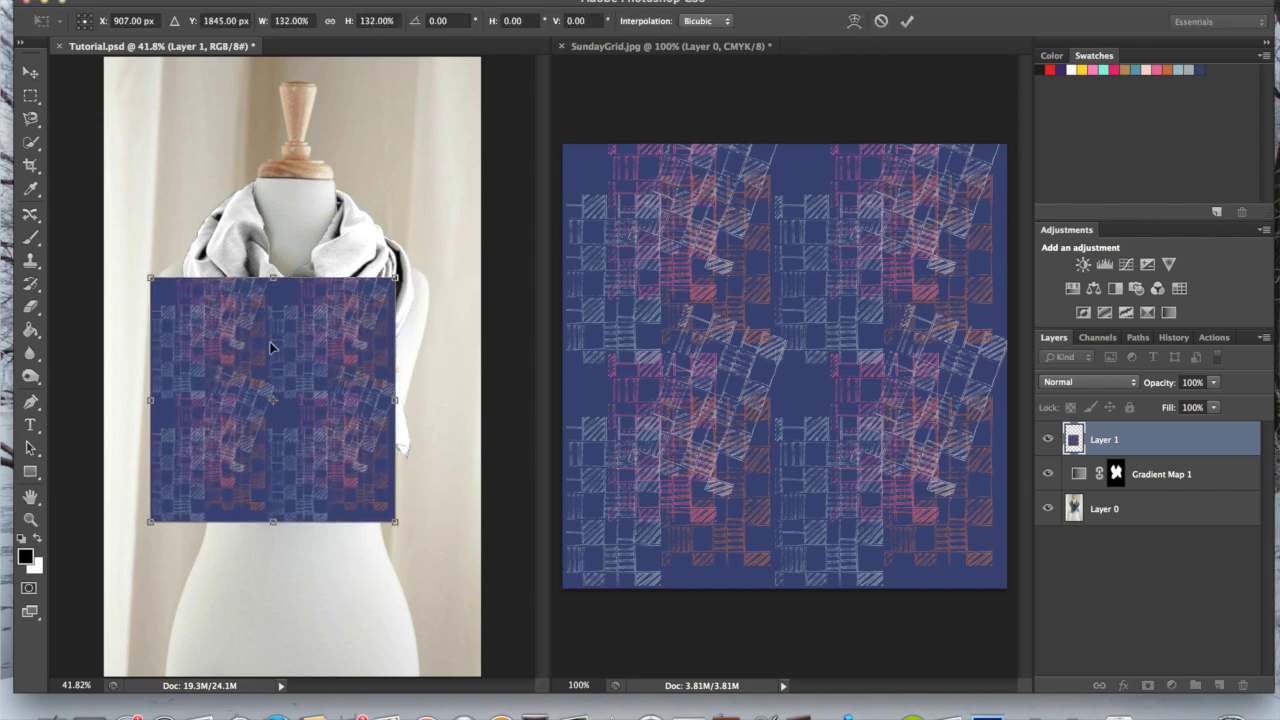
{"action": "left_click_drag", "start_coordinate": [270, 347], "coordinate": [296, 369]}
{"action": "left_click_drag", "start_coordinate": [296, 369], "coordinate": [298, 362]}
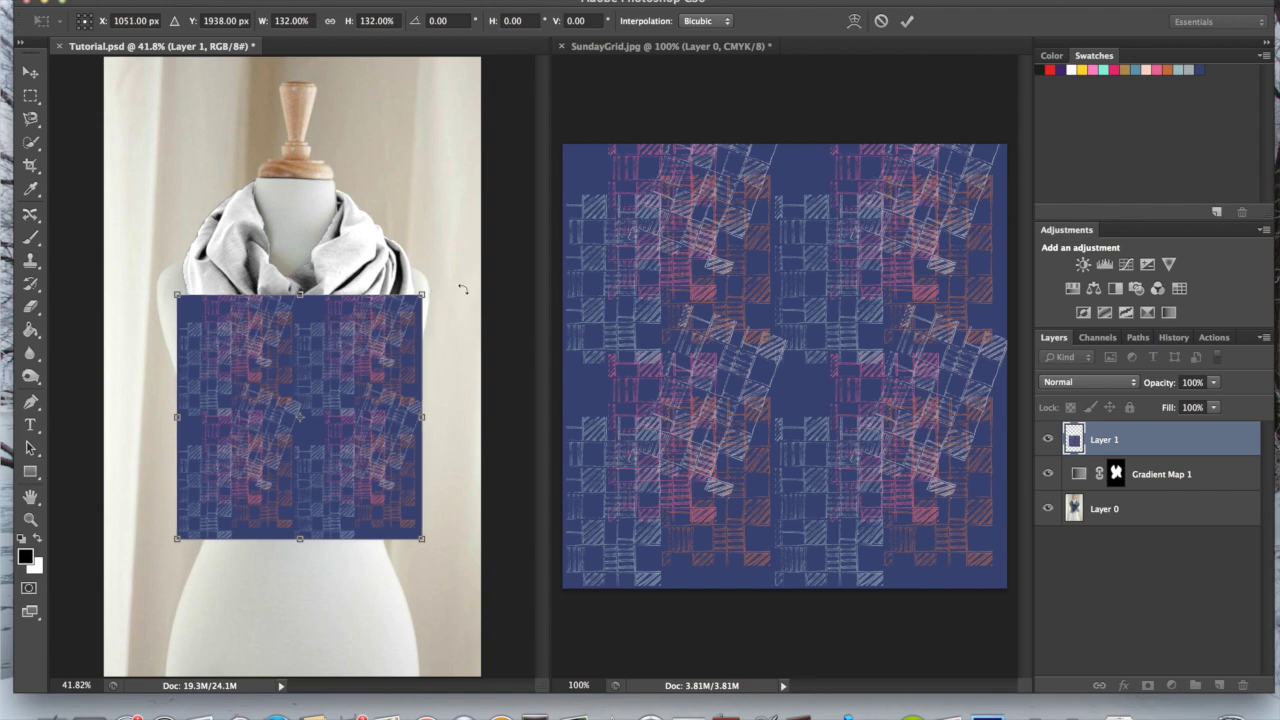
{"action": "left_click", "coordinate": [906, 20]}
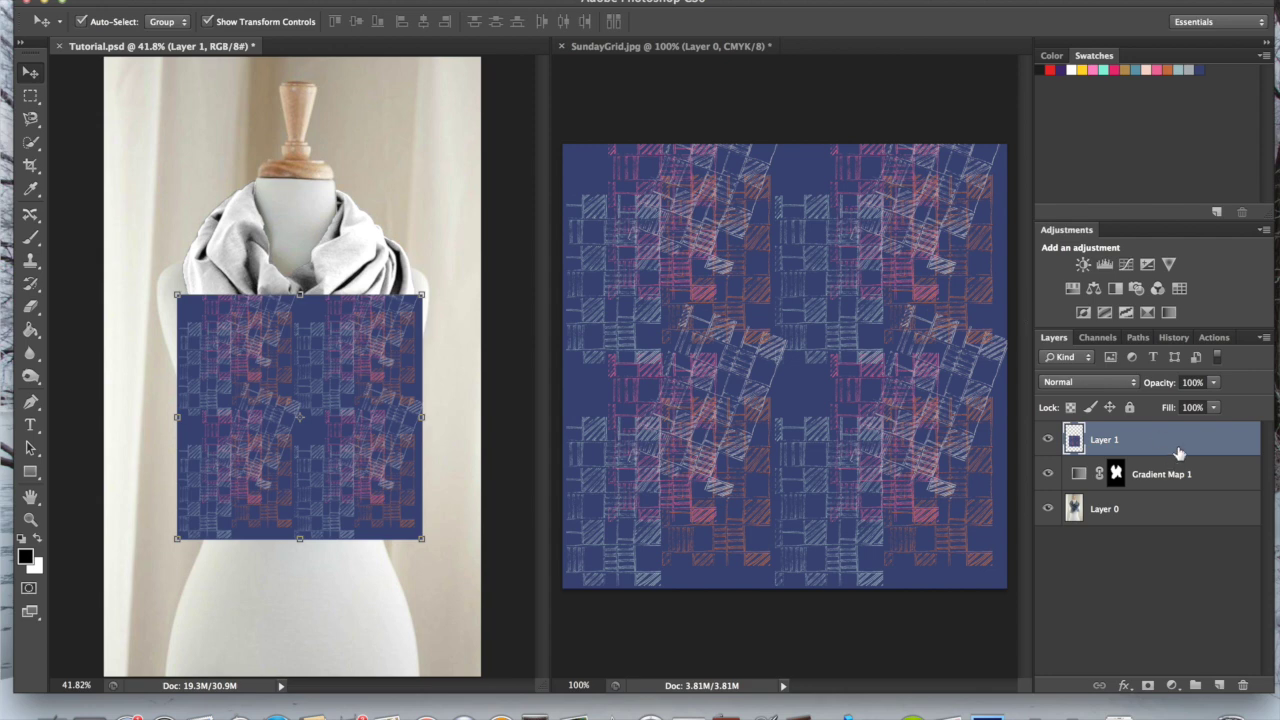
Duplicate the scaled pattern layer under the default name.
{"action": "left_click", "coordinate": [1264, 338]}
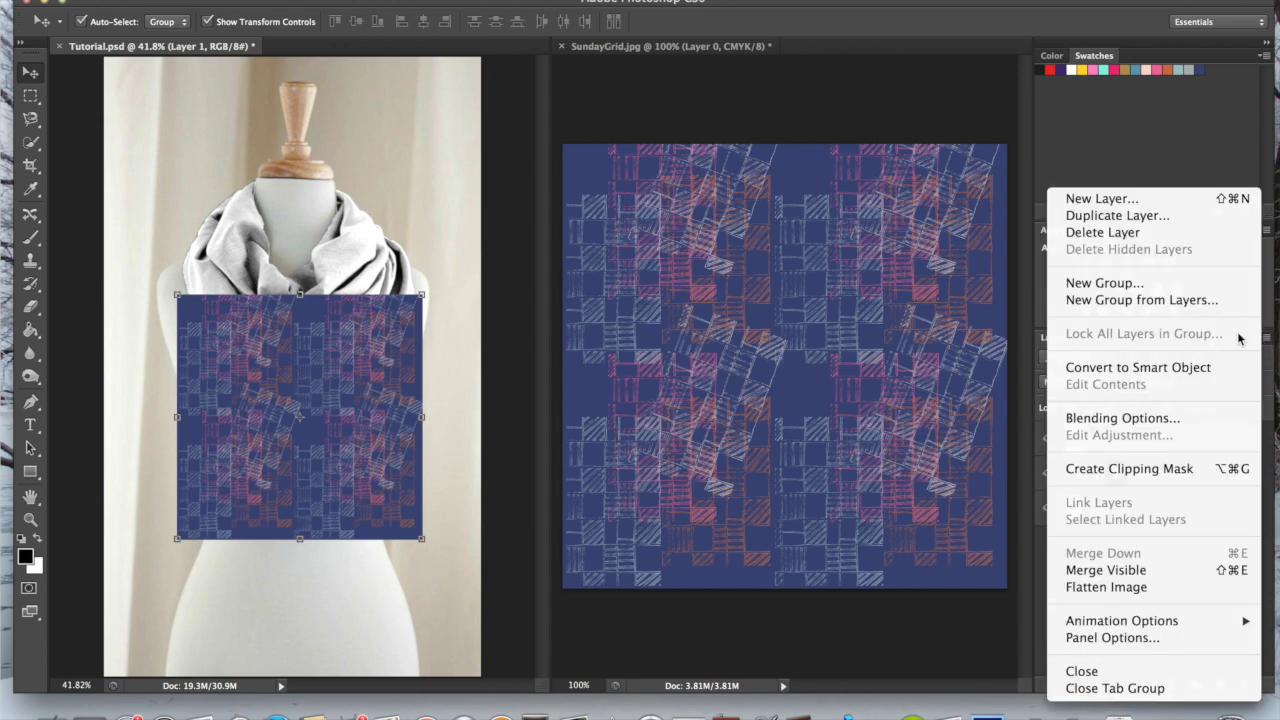
{"action": "left_click", "coordinate": [1101, 220]}
{"action": "key", "text": "Return"}
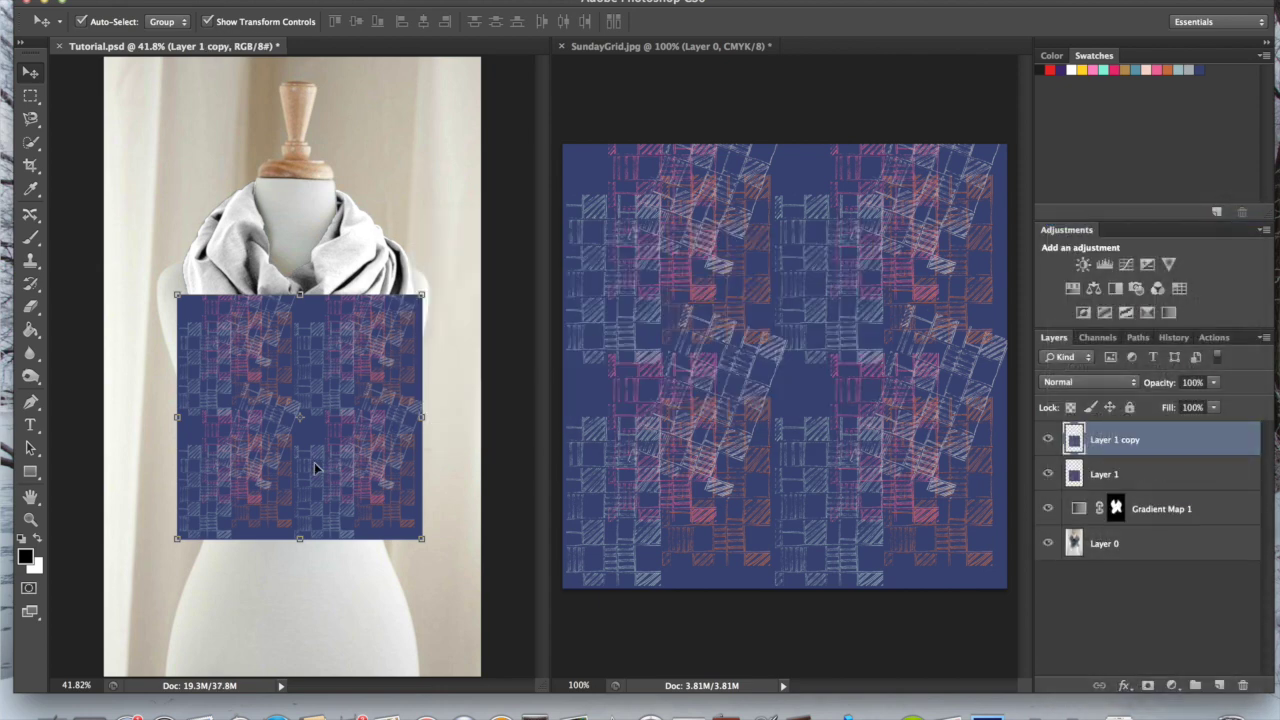
Move the duplicated pattern directly above the original so it covers the upper scarf, and rotate it 90° clockwise.
{"action": "left_click_drag", "start_coordinate": [314, 462], "coordinate": [318, 265]}
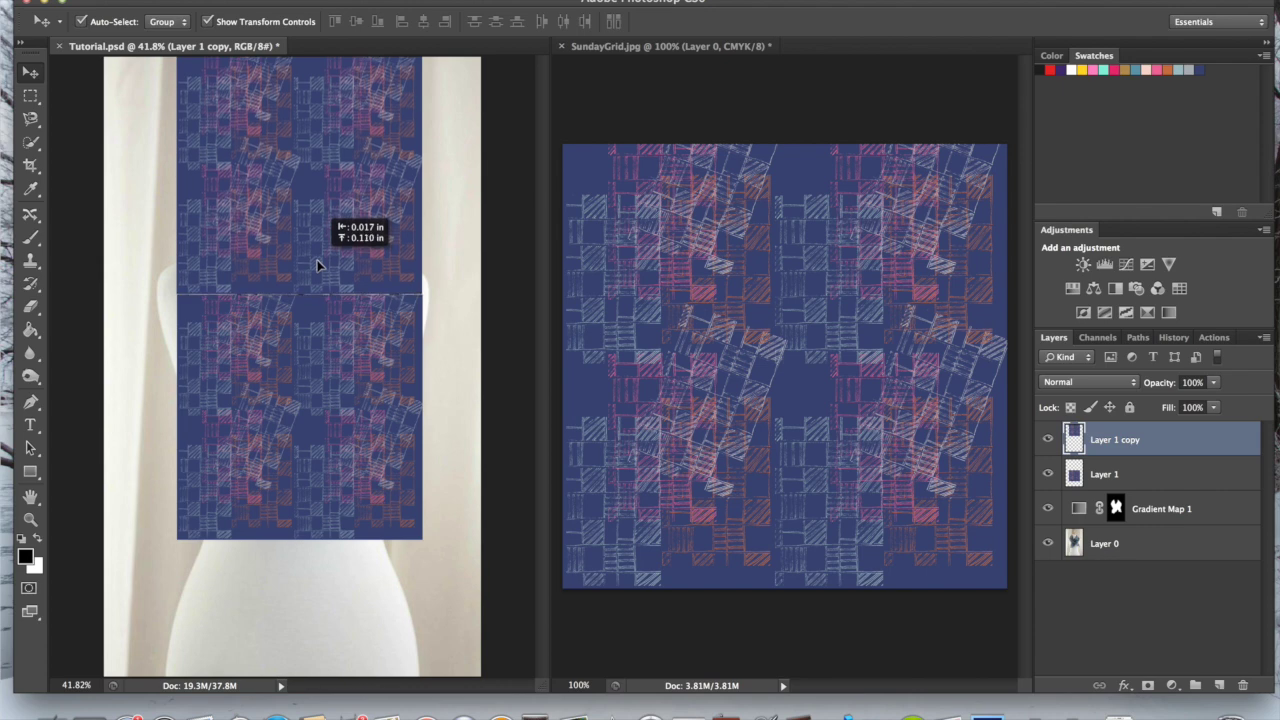
{"action": "left_click_drag", "start_coordinate": [318, 265], "coordinate": [317, 265]}
{"action": "left_click_drag", "start_coordinate": [317, 265], "coordinate": [317, 265]}
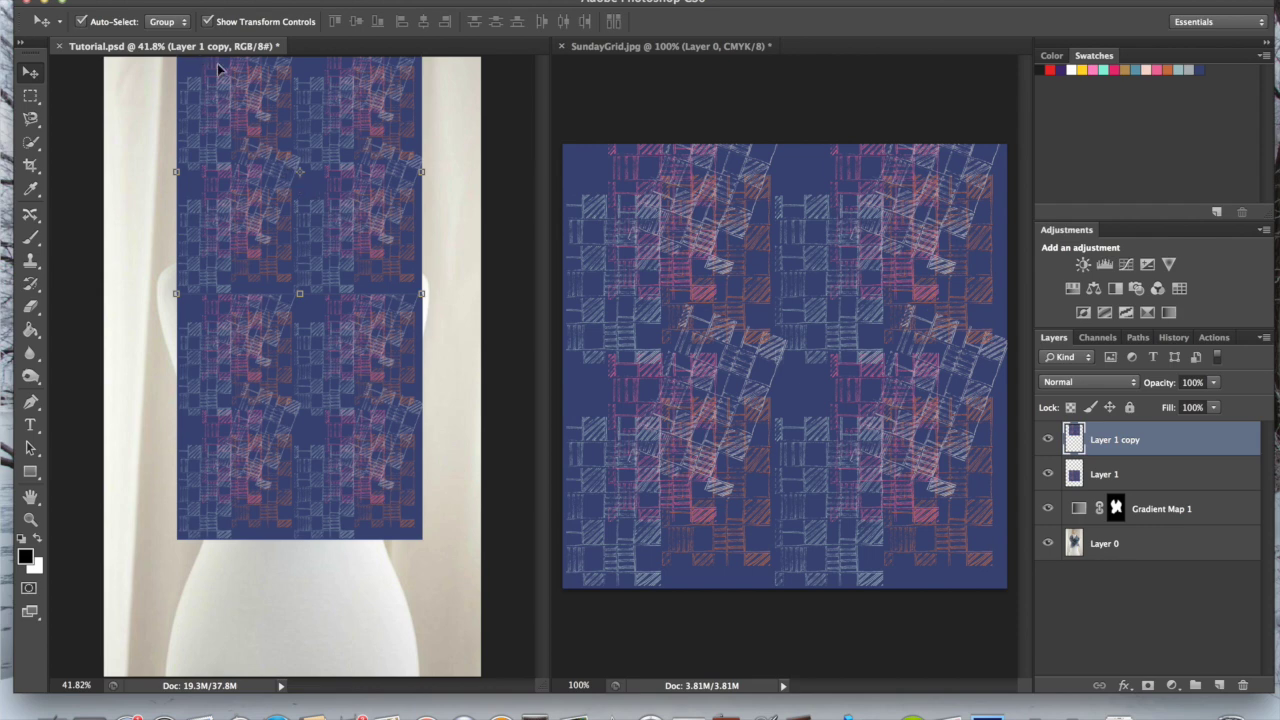
{"action": "left_click", "coordinate": [195, 2]}
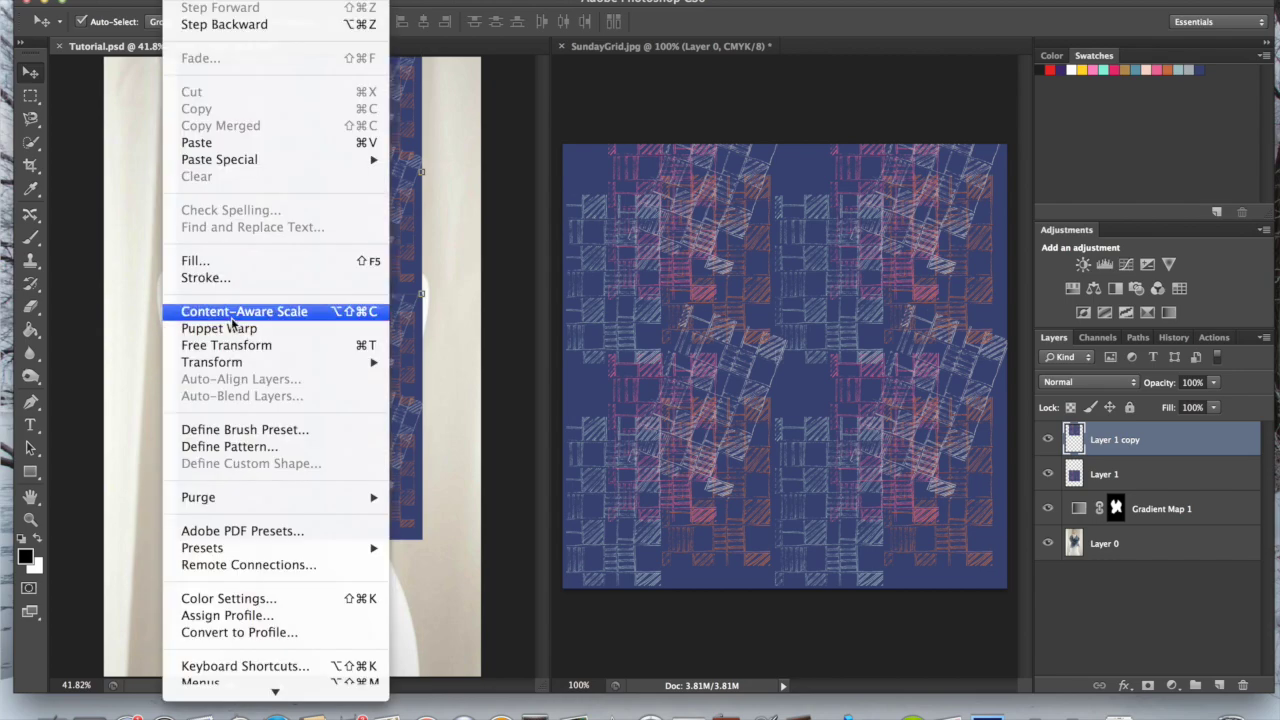
{"action": "mouse_move", "coordinate": [333, 364]}
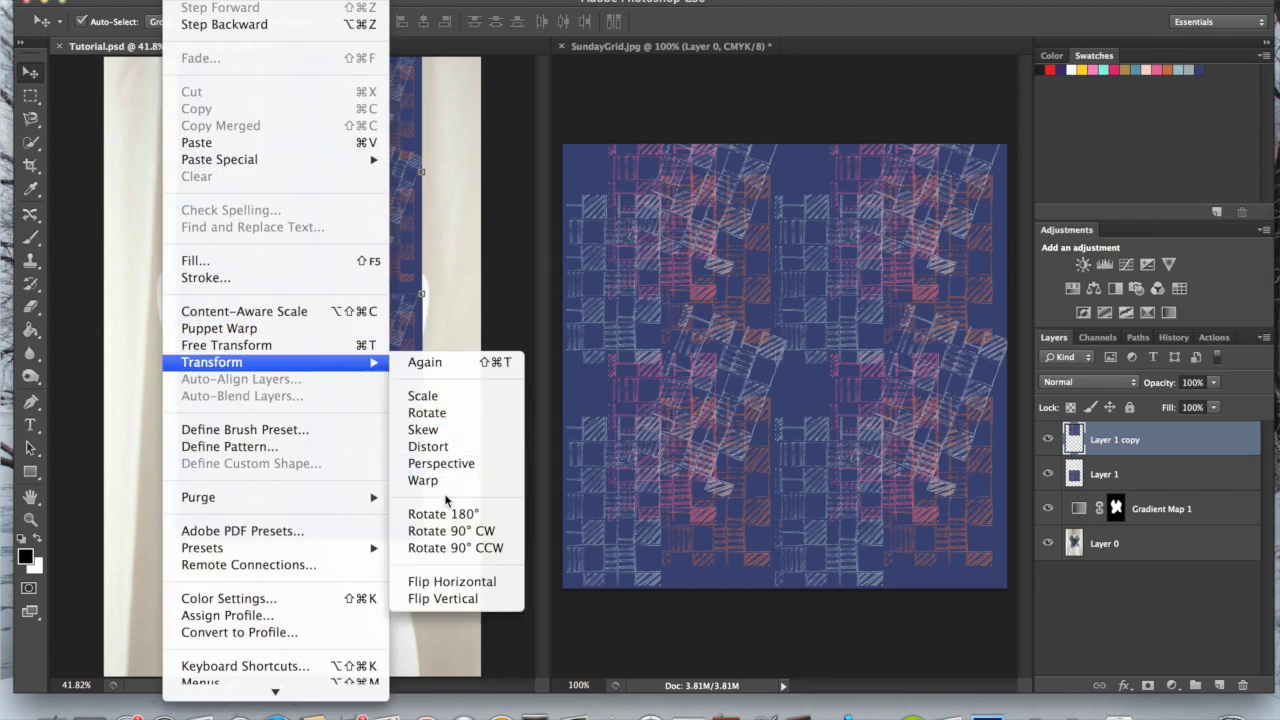
{"action": "left_click", "coordinate": [449, 531]}
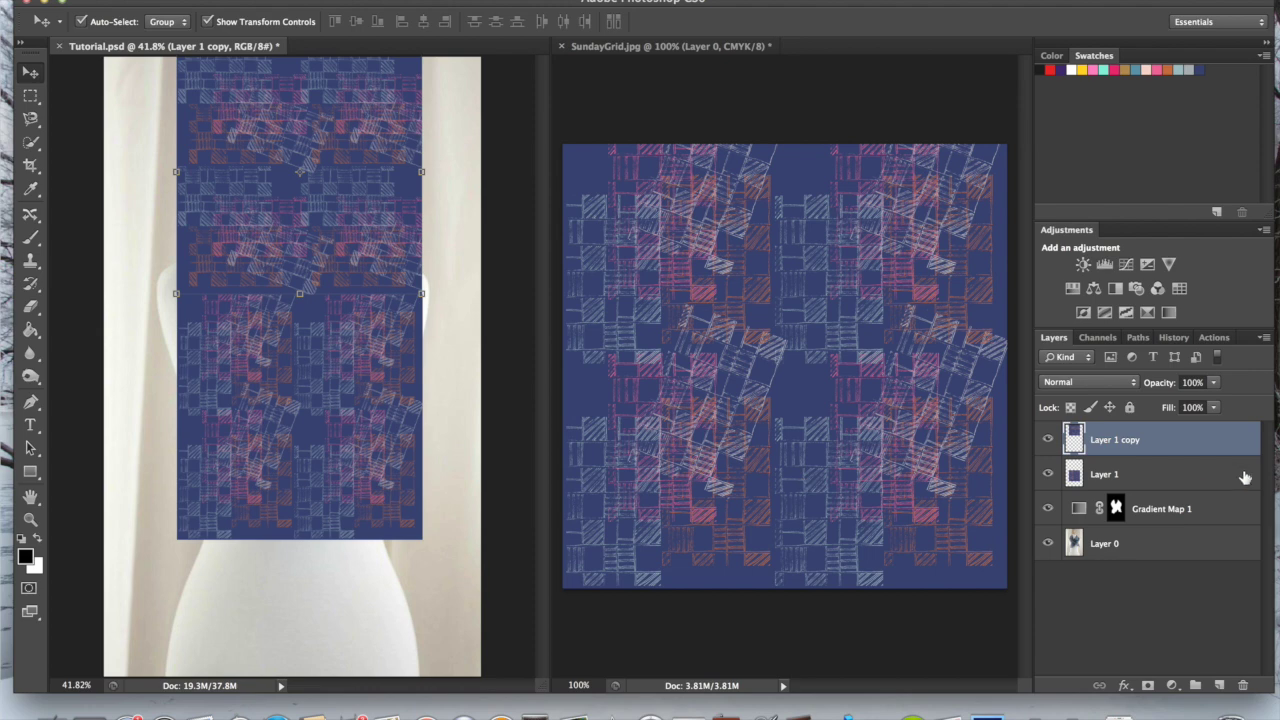
Merge Layer 1 and Layer 1 copy into a single pattern layer.
{"action": "left_click", "coordinate": [1164, 481], "text": "shift"}
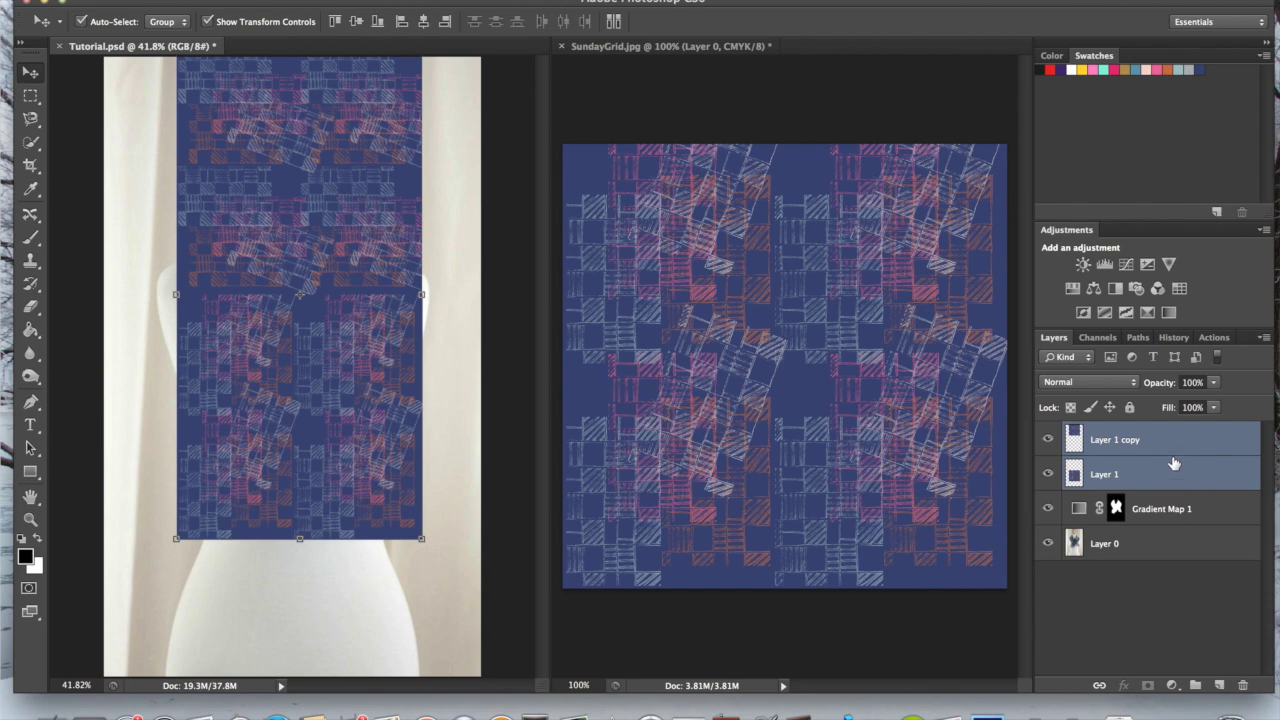
{"action": "left_click", "coordinate": [1262, 340]}
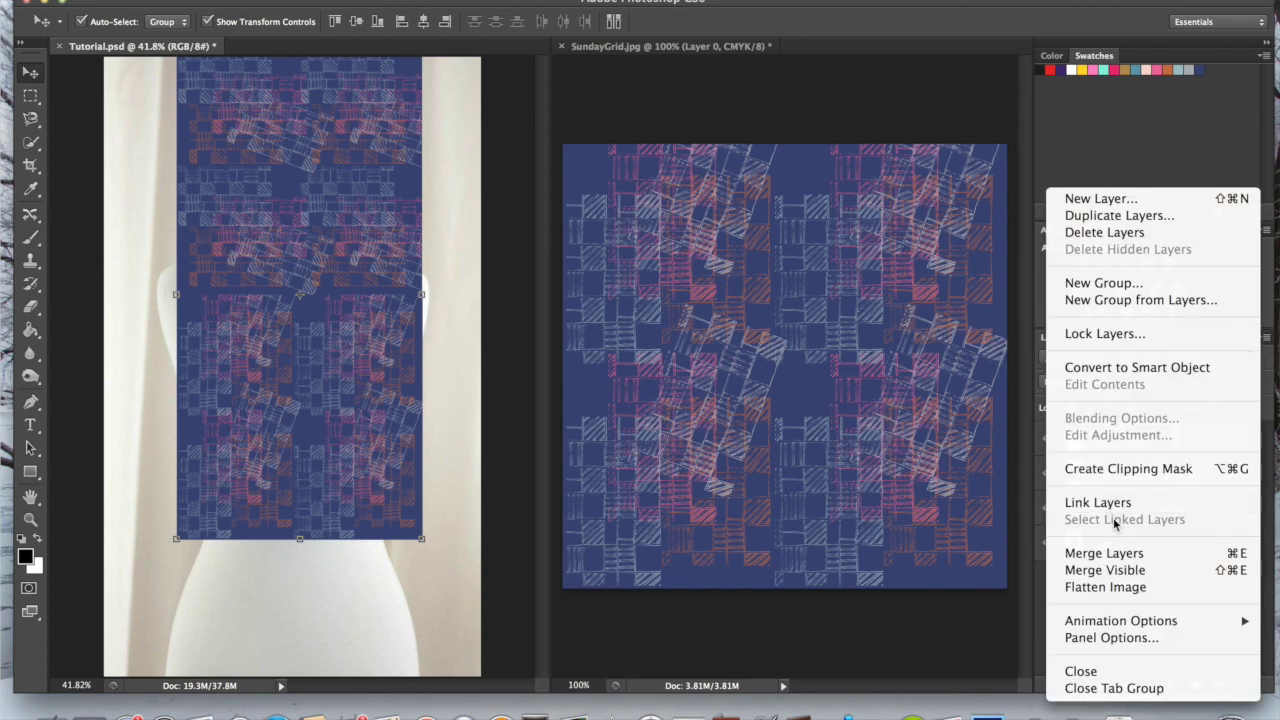
{"action": "left_click", "coordinate": [1105, 553]}
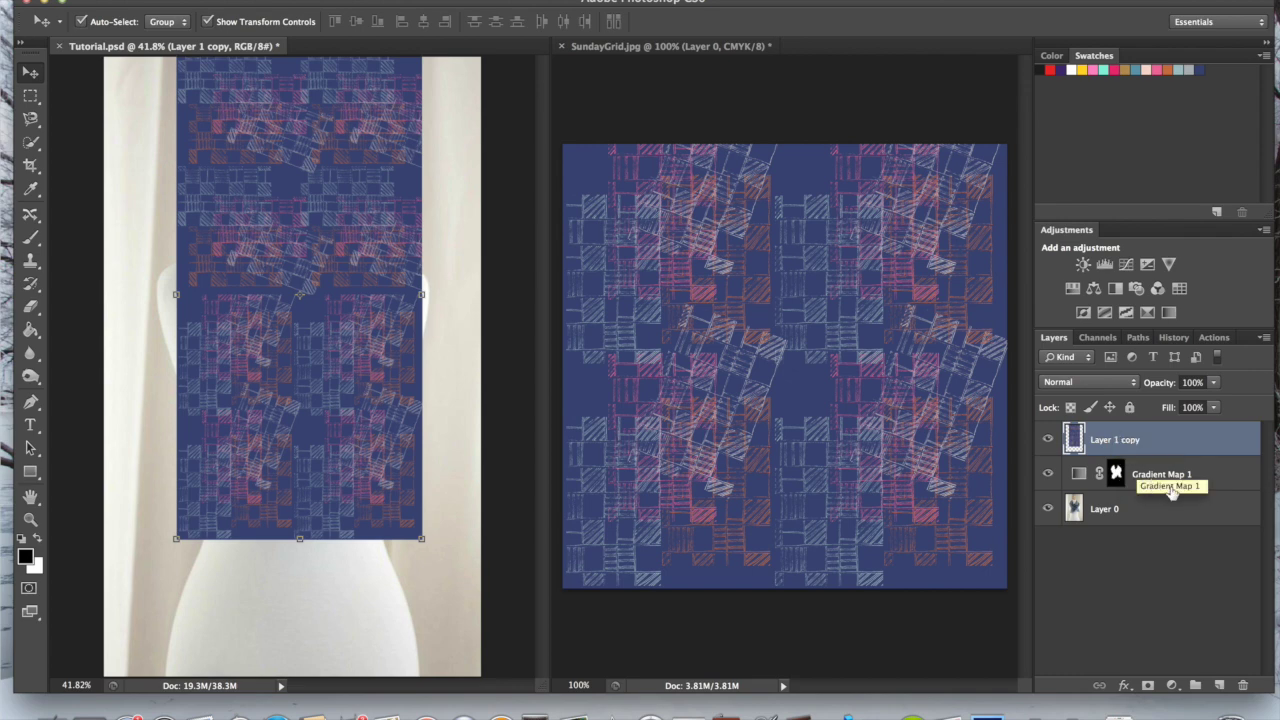
Copy the Gradient Map 1 layer mask onto the merged pattern layer and set that layer's blend mode to Multiply.
{"action": "left_click", "coordinate": [1207, 477]}
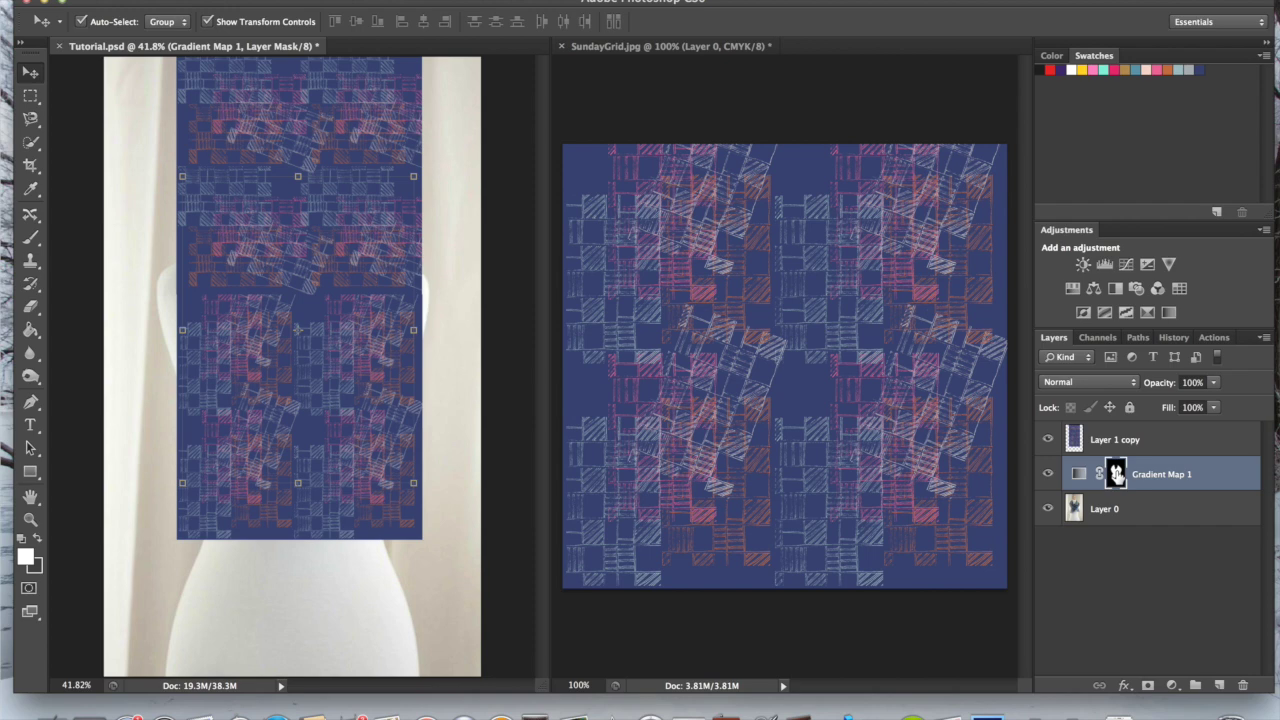
{"action": "left_click_drag", "start_coordinate": [1116, 474], "coordinate": [1118, 440]}
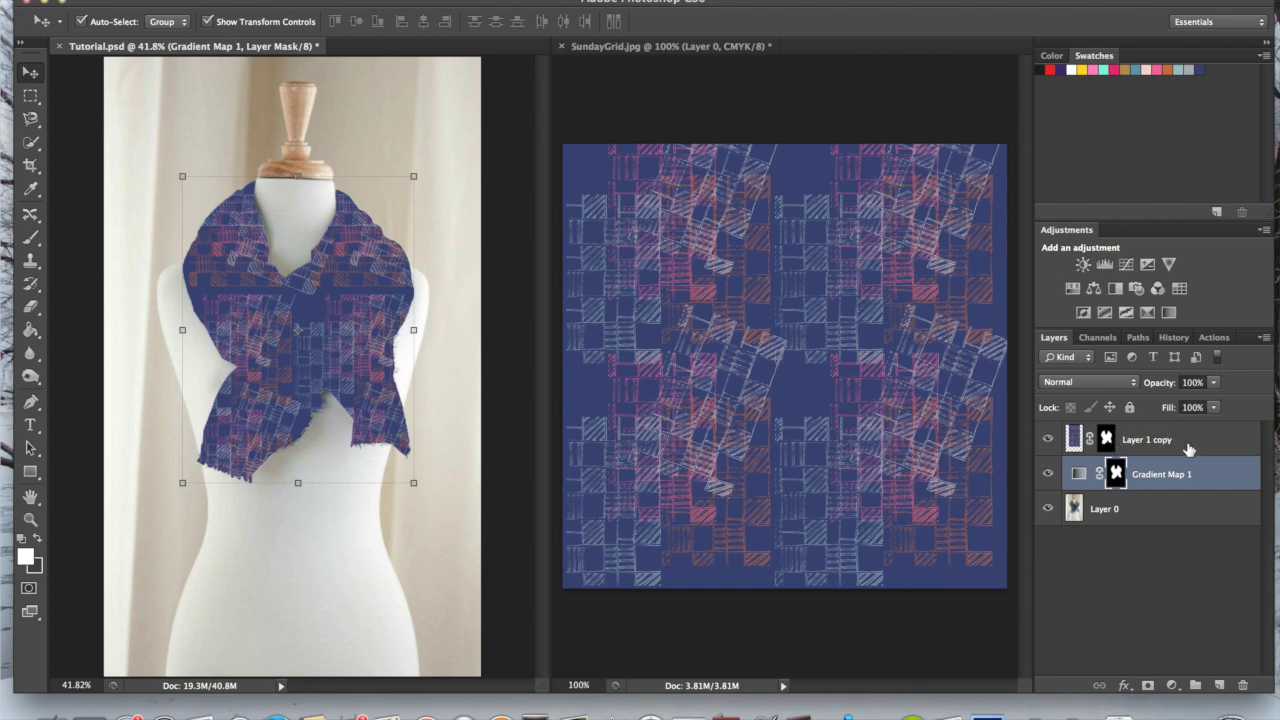
{"action": "left_click", "coordinate": [1187, 442]}
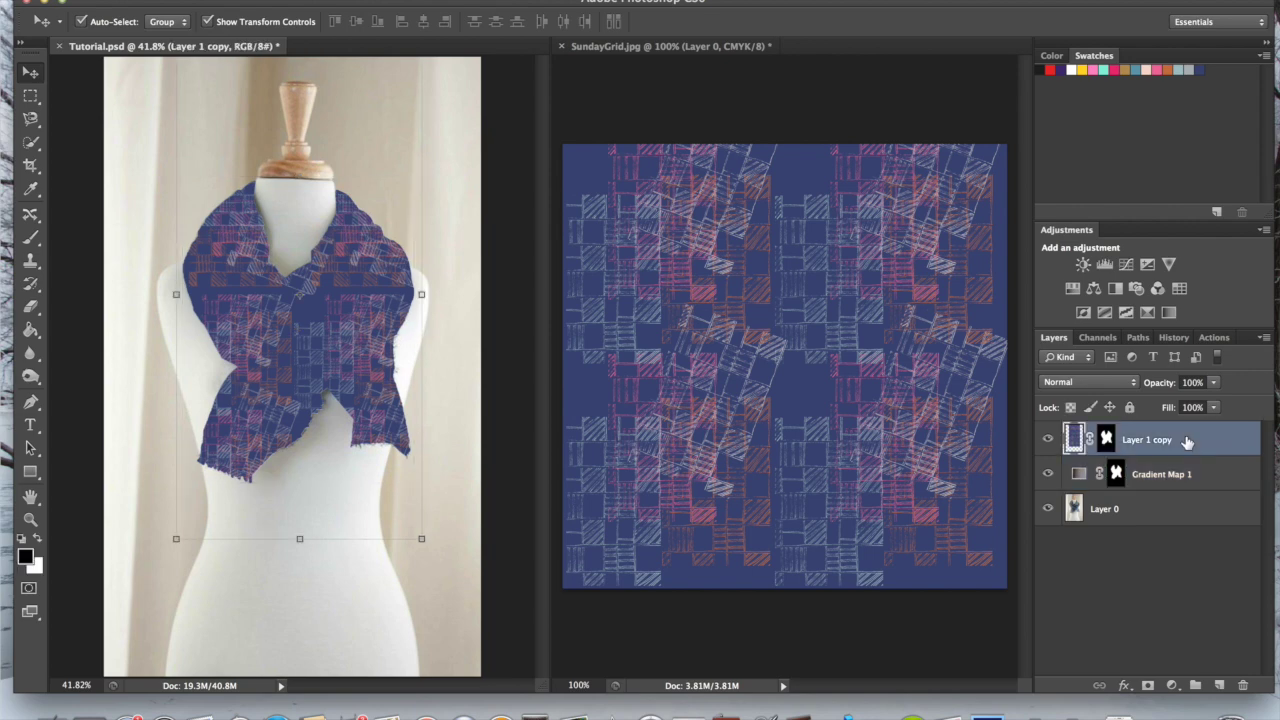
{"action": "left_click", "coordinate": [1104, 388]}
{"action": "left_click", "coordinate": [1049, 428]}
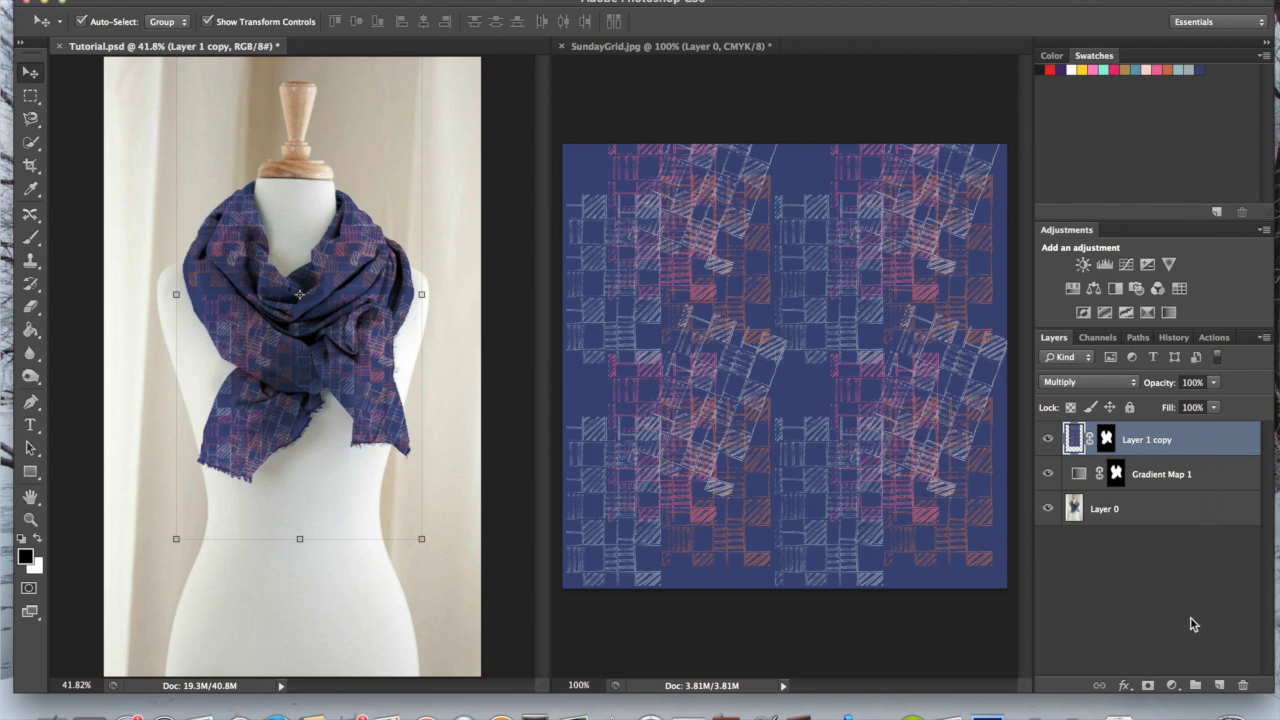
Add a Brightness/Contrast adjustment layer above the pattern layer and clip it to that layer.
{"action": "left_click", "coordinate": [1174, 686]}
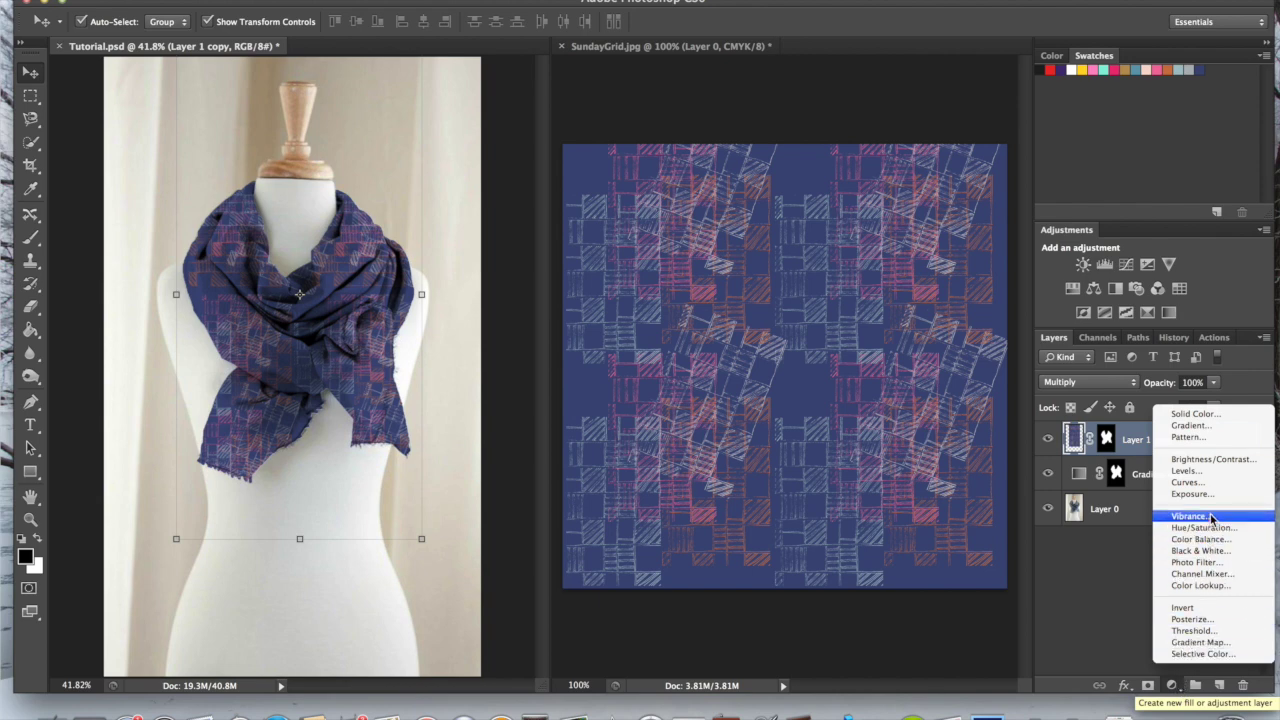
{"action": "left_click", "coordinate": [1212, 460]}
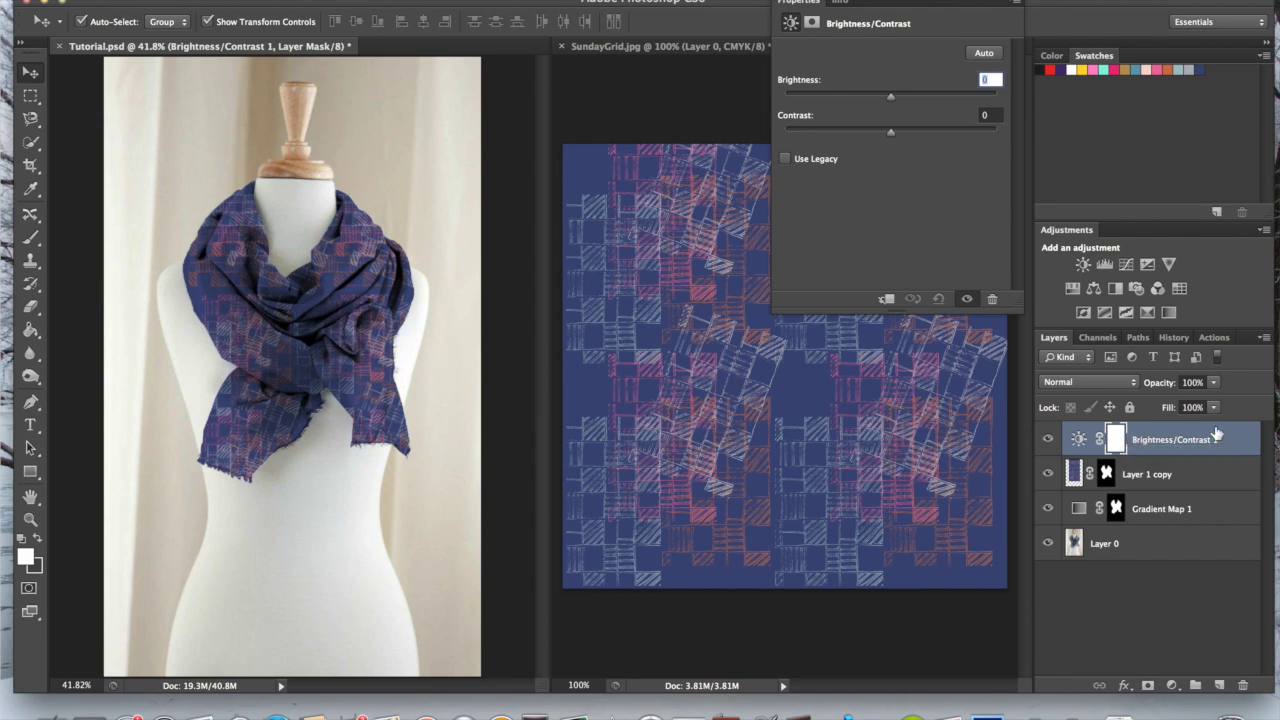
{"action": "left_click", "coordinate": [1262, 340]}
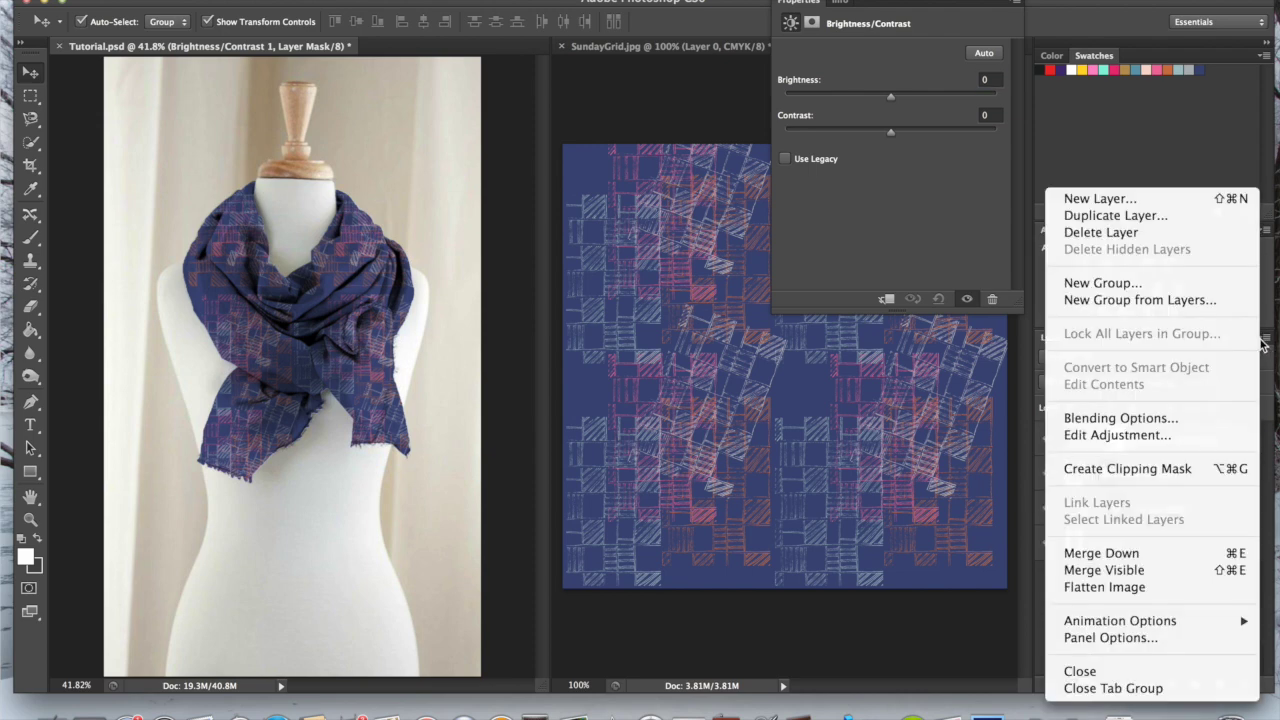
{"action": "left_click", "coordinate": [1112, 468]}
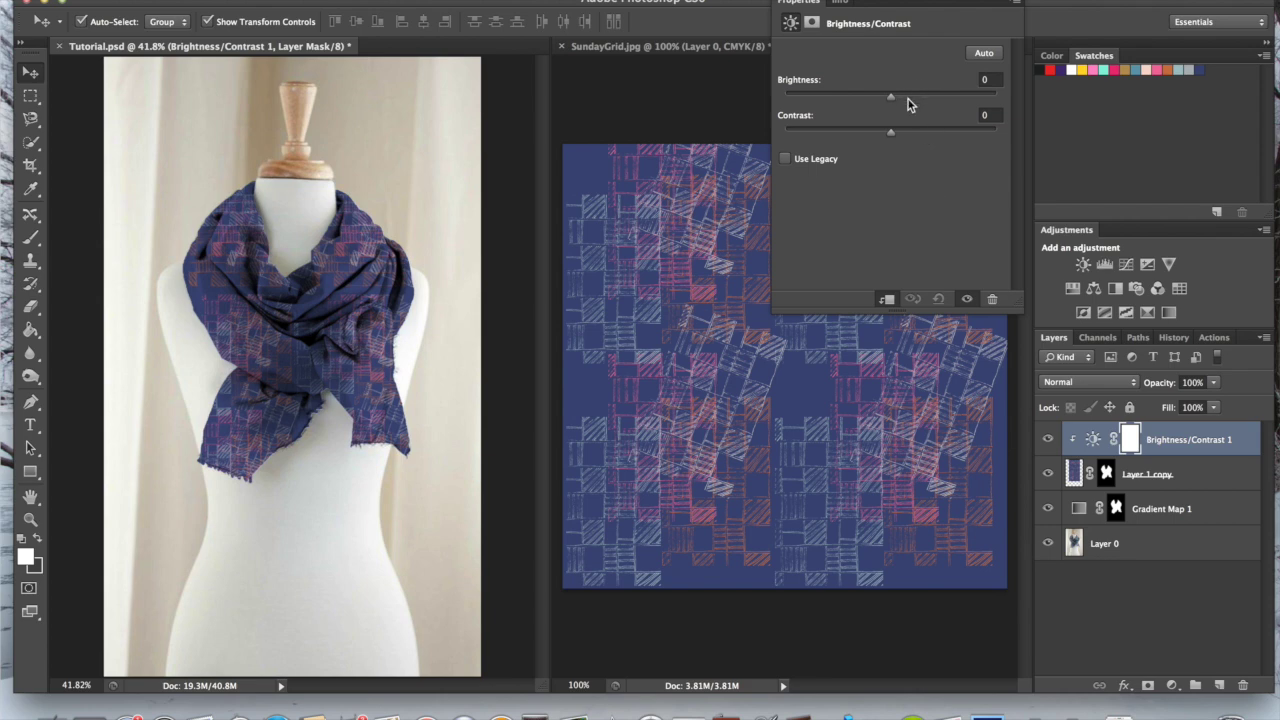
Raise the brightness slightly in the clipped Brightness/Contrast adjustment and close its properties.
{"action": "left_click_drag", "start_coordinate": [891, 98], "coordinate": [898, 104]}
{"action": "left_click_drag", "start_coordinate": [896, 100], "coordinate": [896, 102]}
{"action": "left_click", "coordinate": [780, 0]}
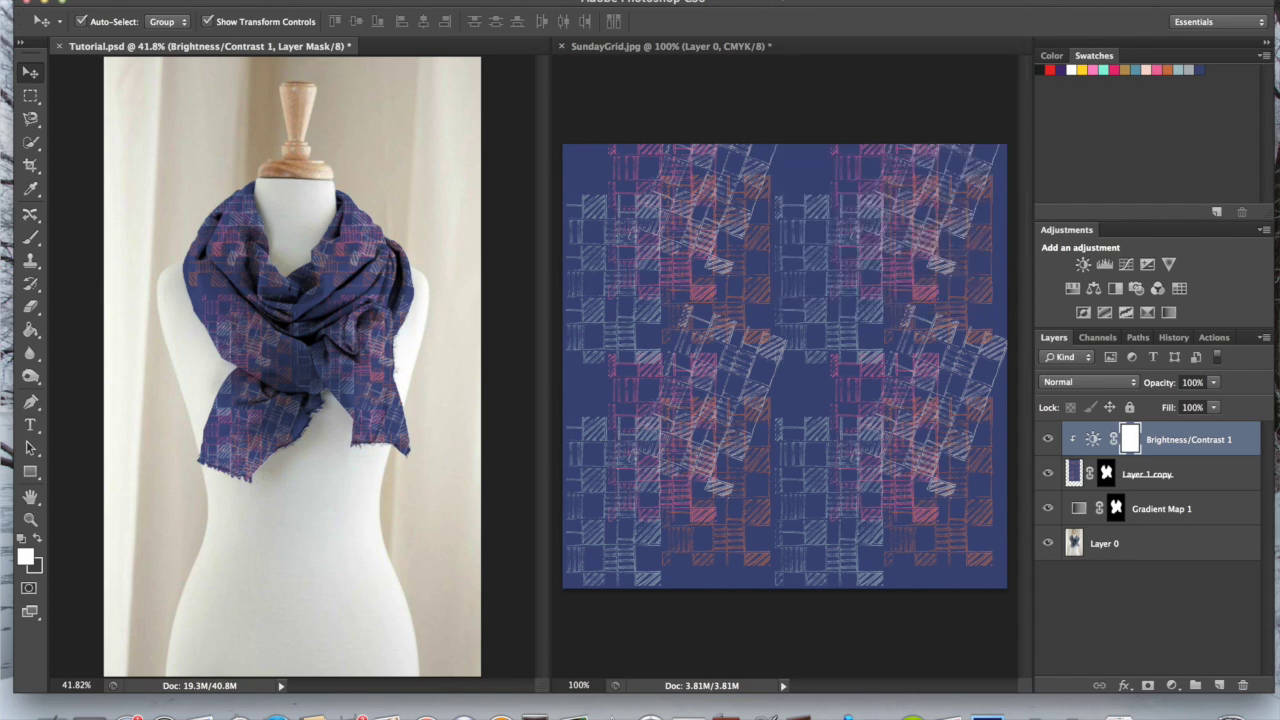